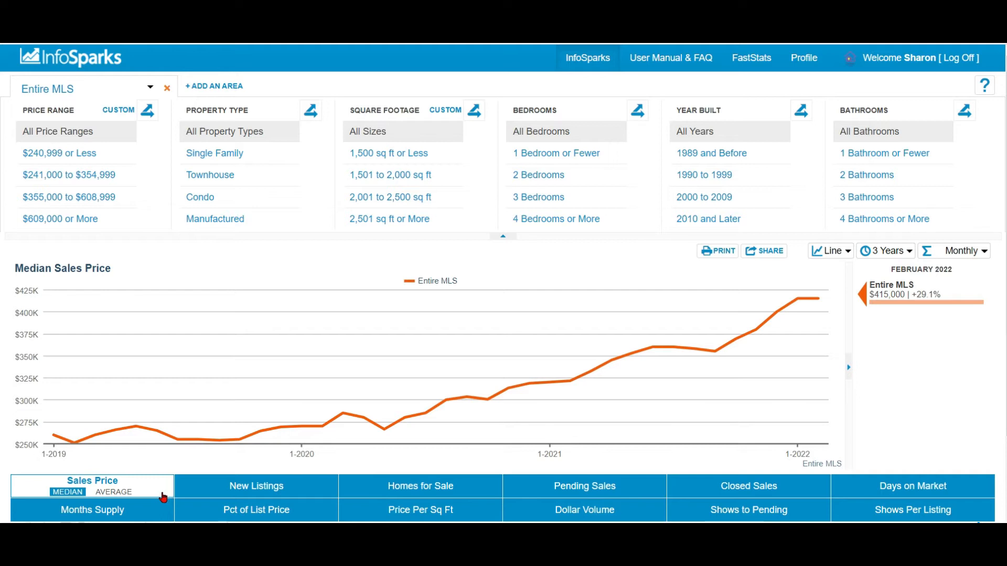
# Review the Entire MLS charts for New Listings, Homes for Sale, Pending Sales, Closed Sales, and median and average Days on Market.
pyautogui.click(207, 494)
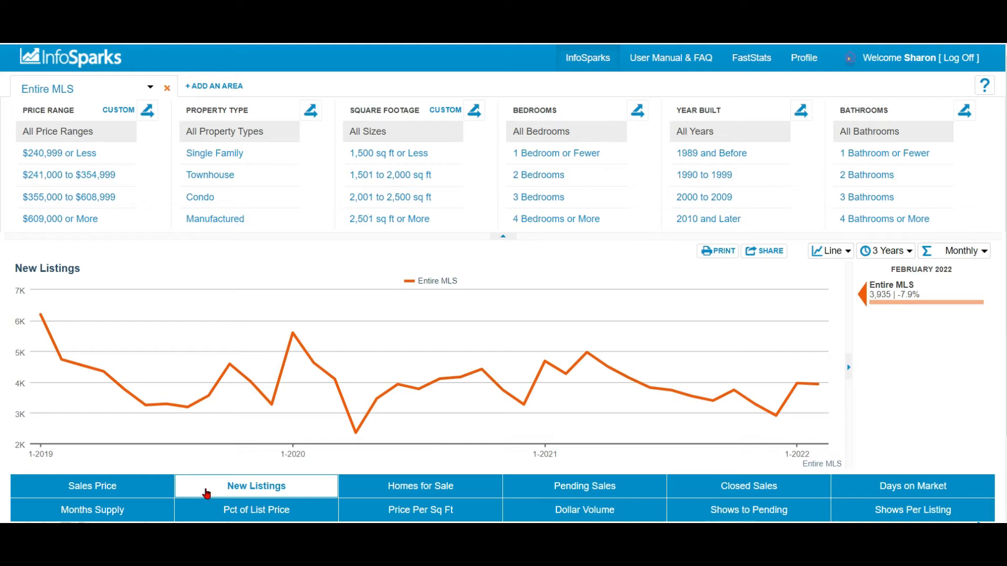
pyautogui.click(380, 493)
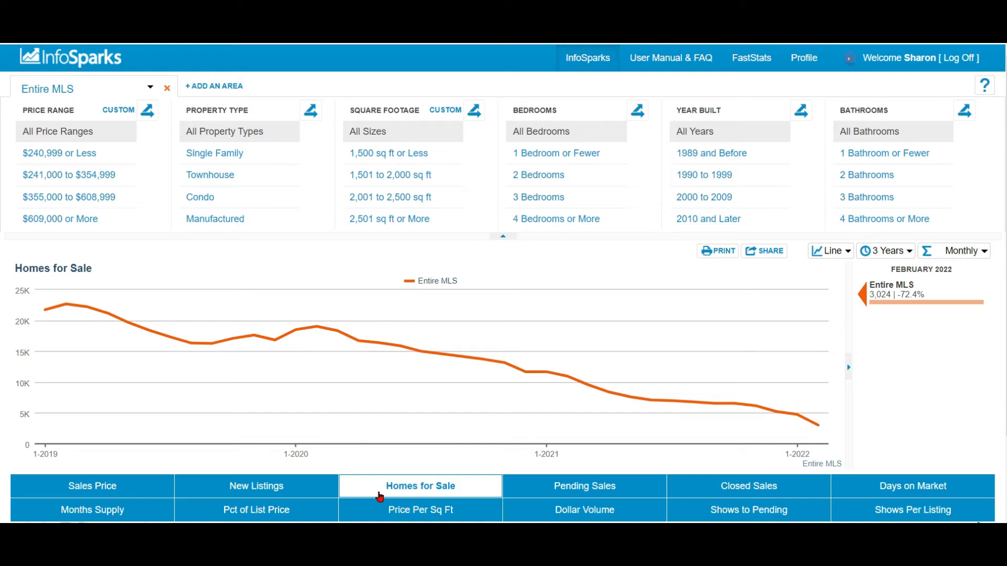
pyautogui.click(527, 493)
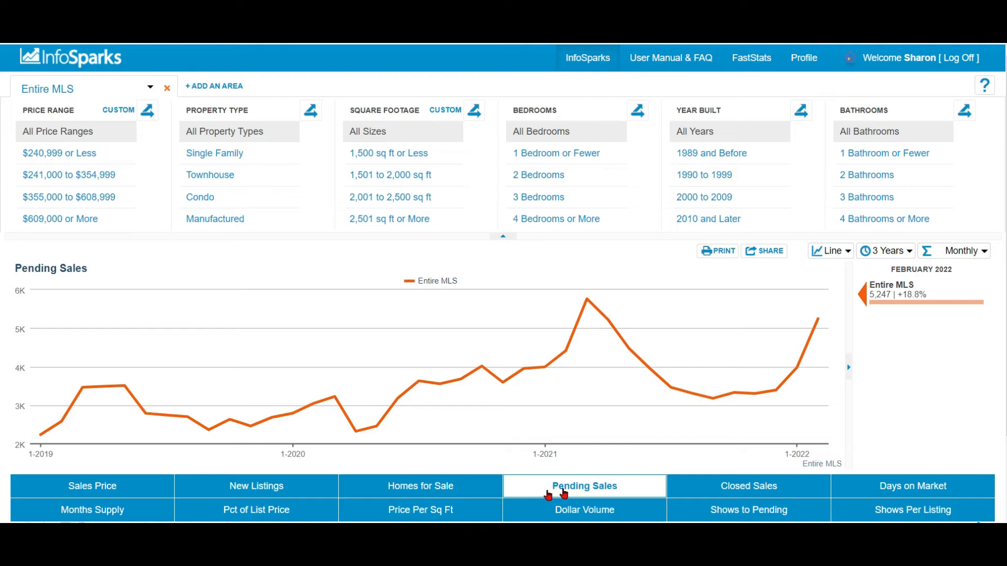
pyautogui.click(696, 494)
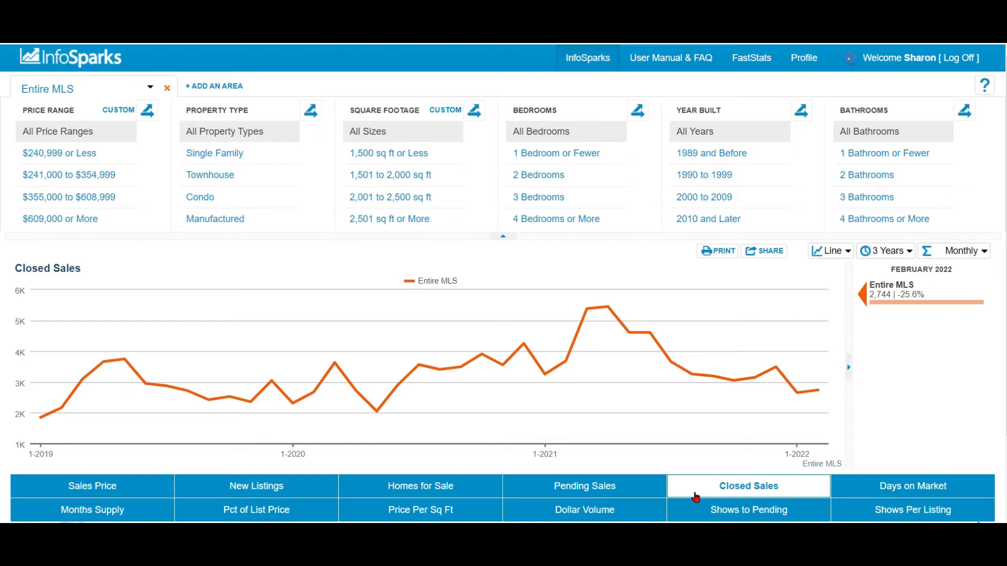
pyautogui.click(847, 495)
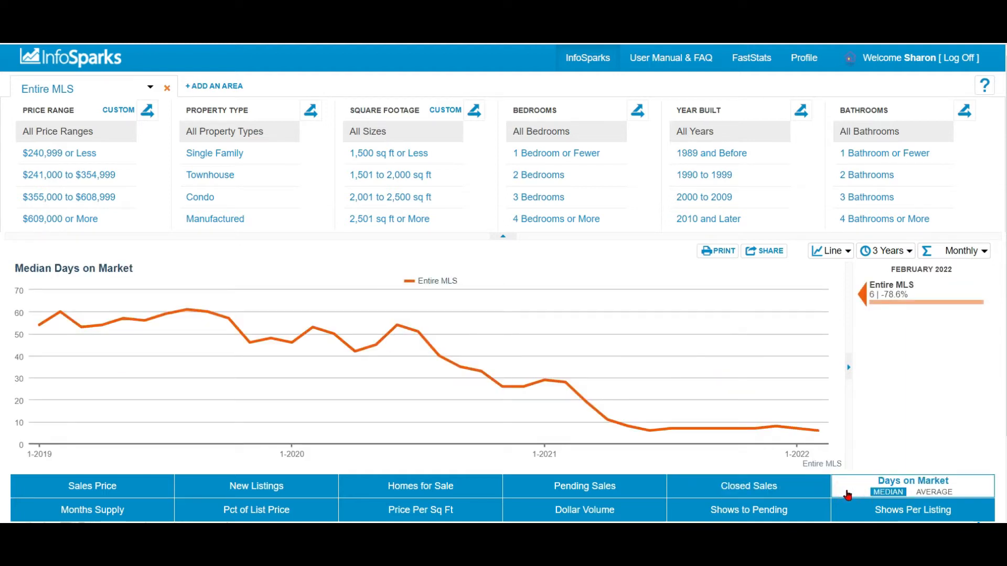
pyautogui.click(941, 493)
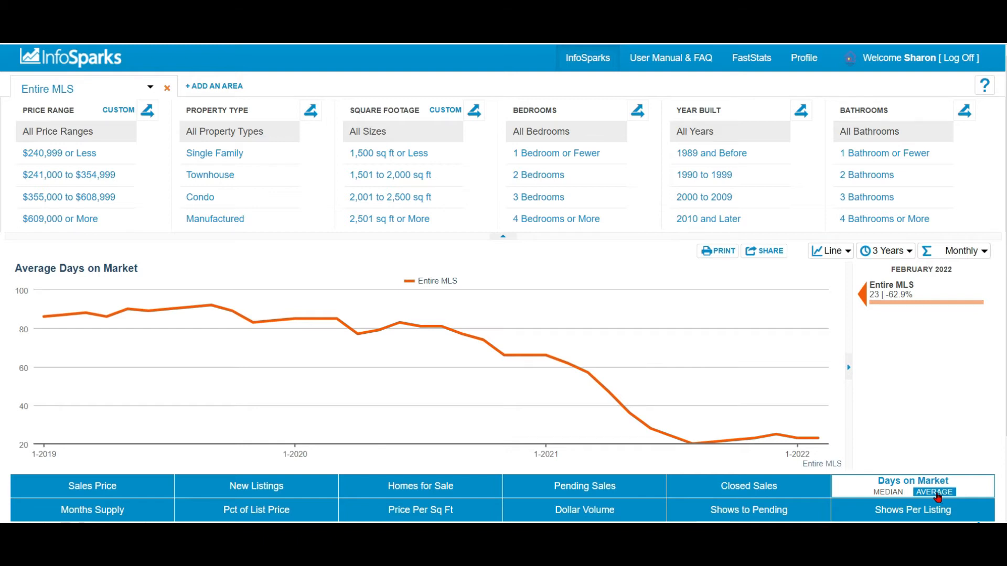
# Review the Months Supply, median and average Pct of List Price, Price Per Sq Ft, Dollar Volume, Shows to Pending and Shows Per Listing charts.
pyautogui.click(138, 515)
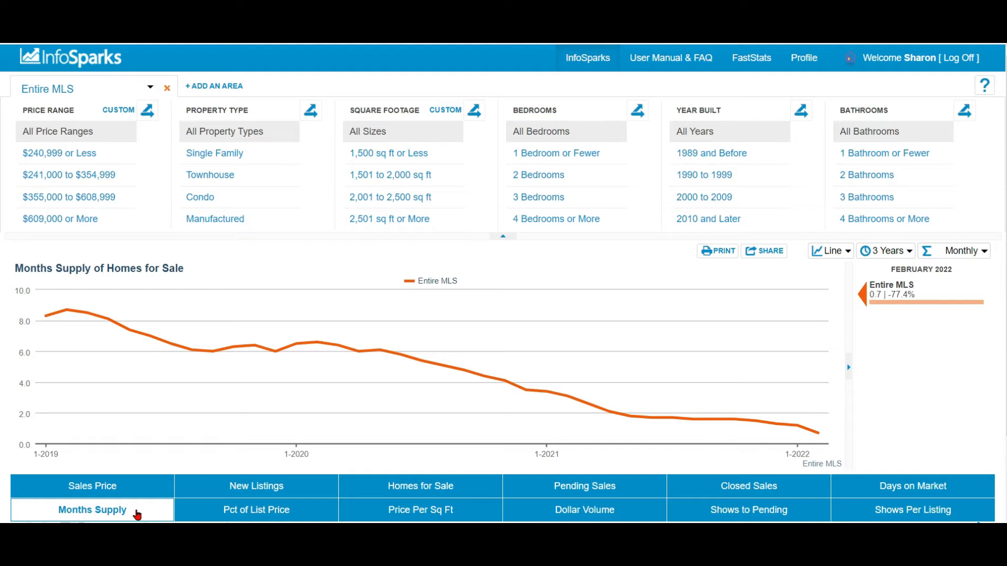
pyautogui.click(304, 511)
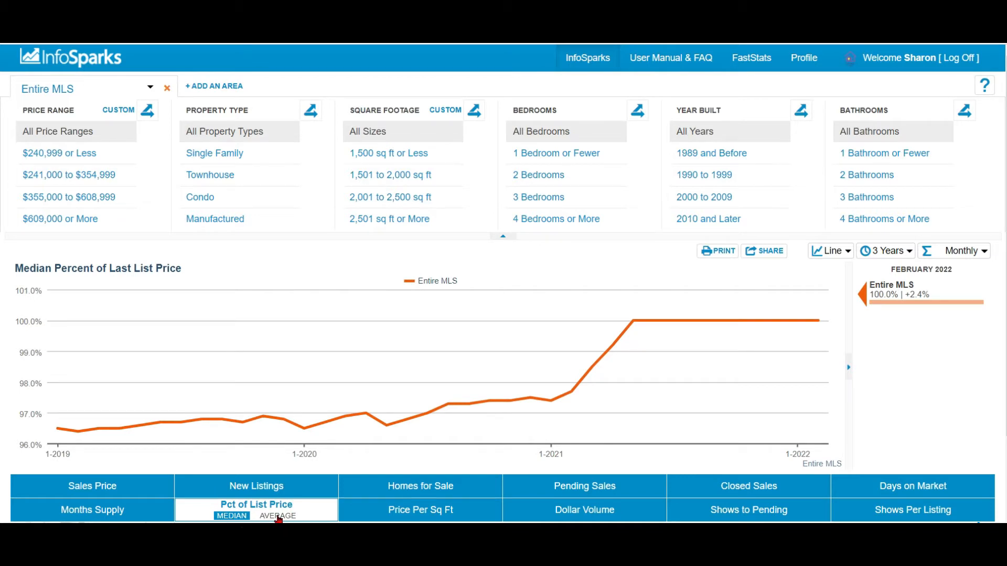
pyautogui.click(282, 516)
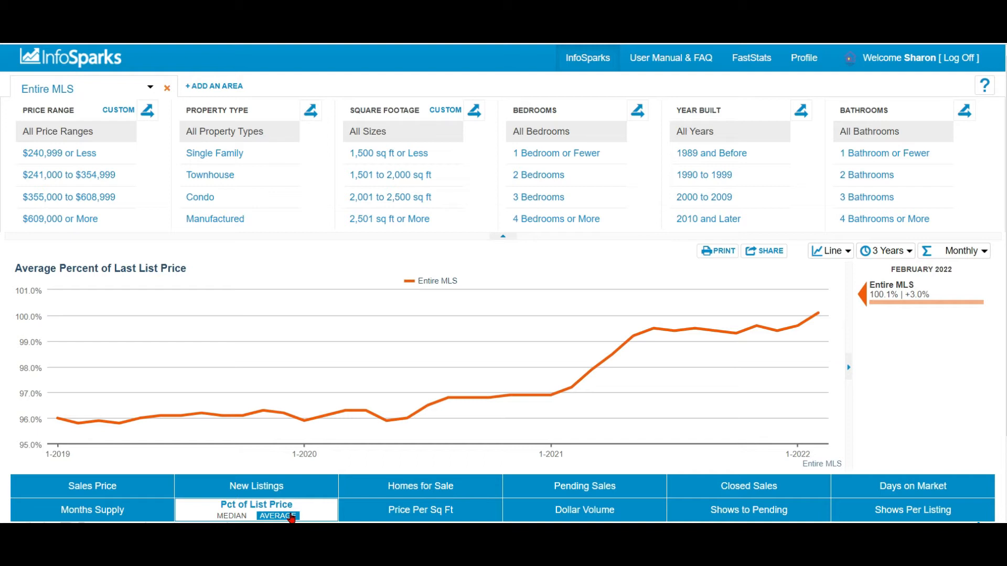
pyautogui.click(359, 516)
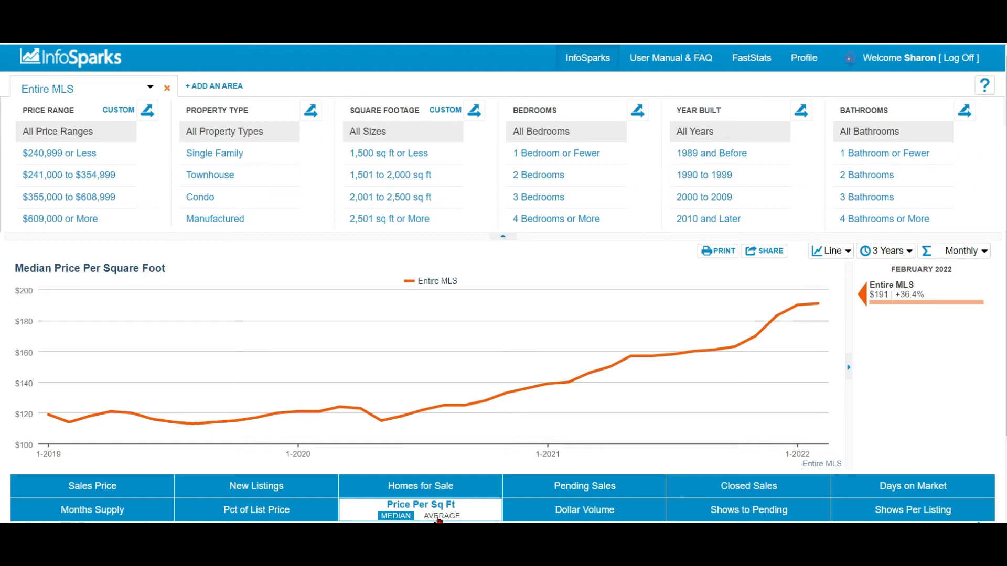
pyautogui.click(536, 515)
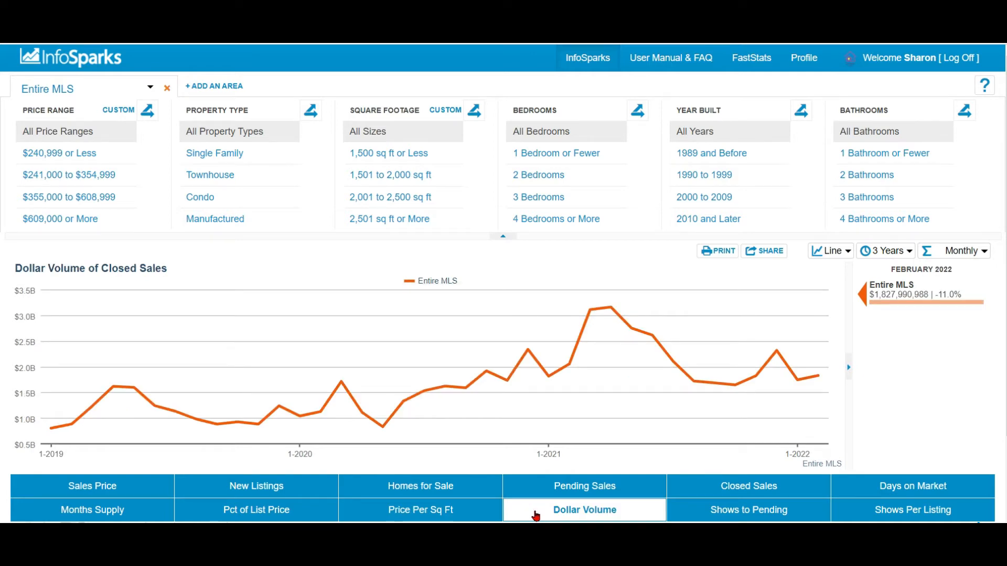
pyautogui.click(686, 518)
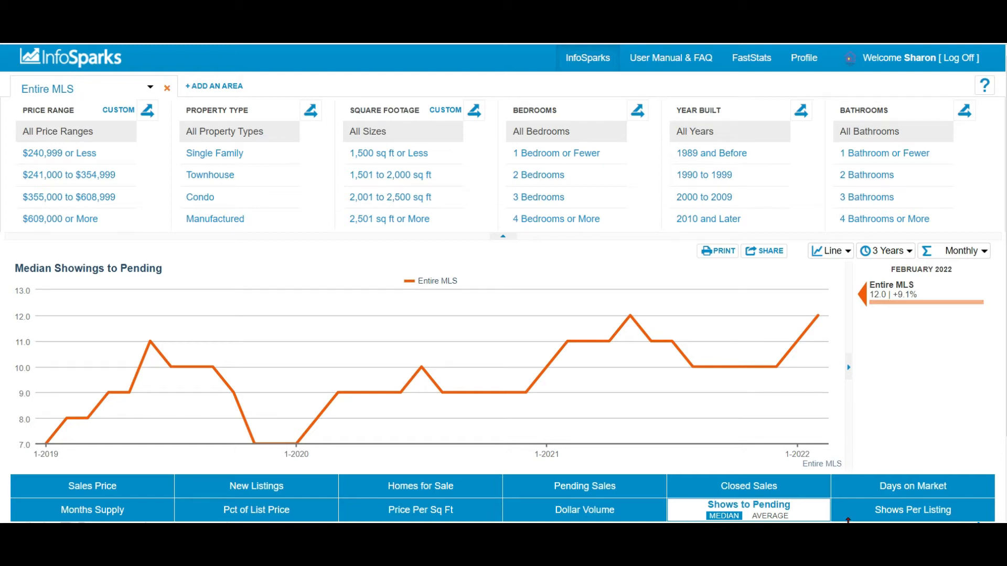
pyautogui.click(851, 519)
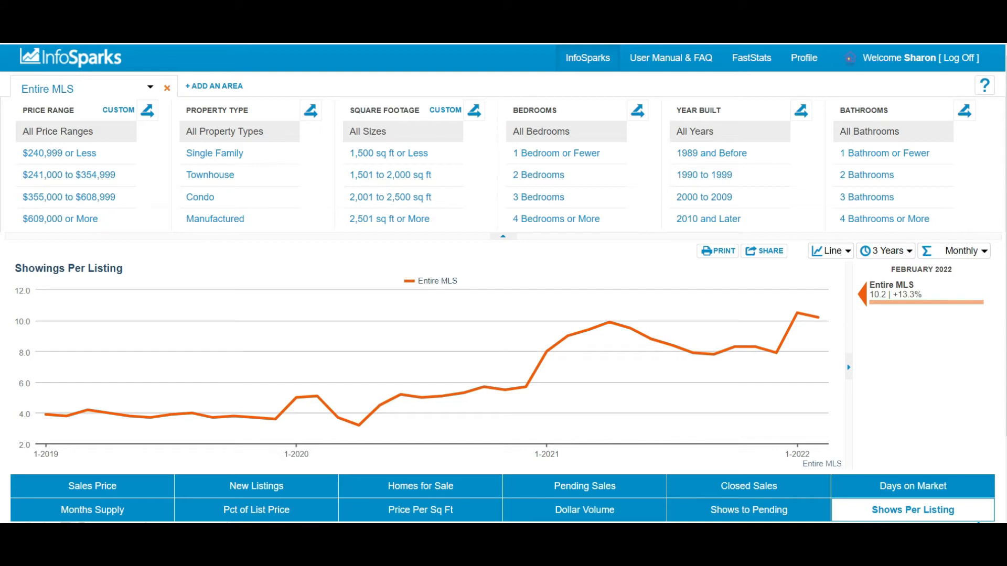
# Change the charted area from Entire MLS to Lee County, picking it from the areas filtered by county.
pyautogui.click(152, 90)
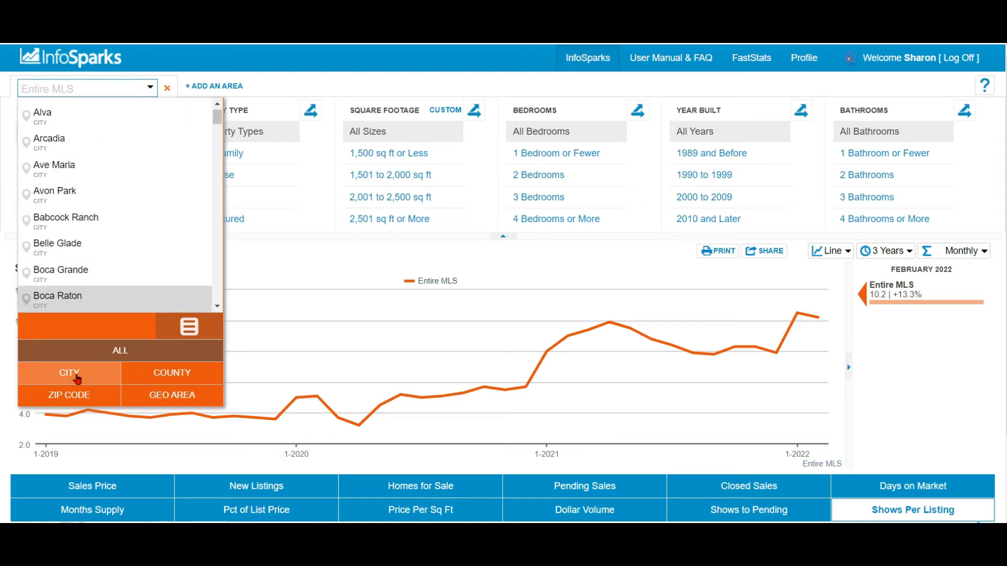
pyautogui.click(171, 378)
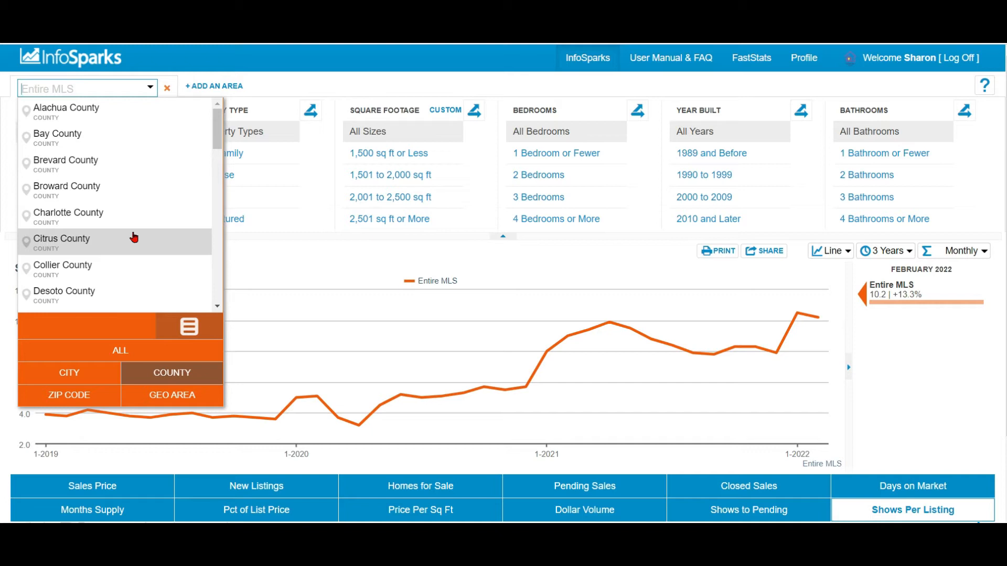
pyautogui.scroll(-4, 150, 243)
pyautogui.scroll(-3, 152, 243)
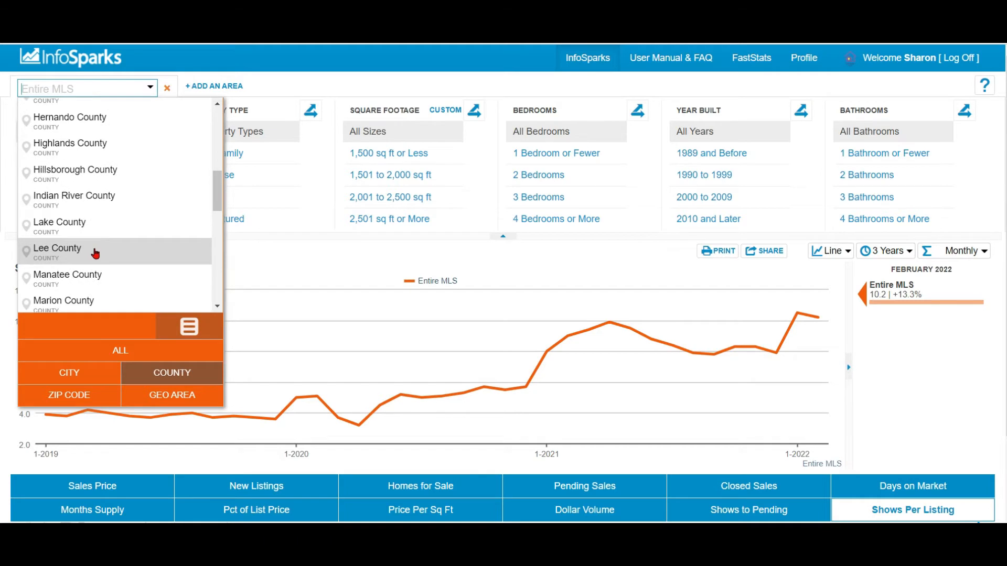
pyautogui.click(94, 254)
pyautogui.click(151, 88)
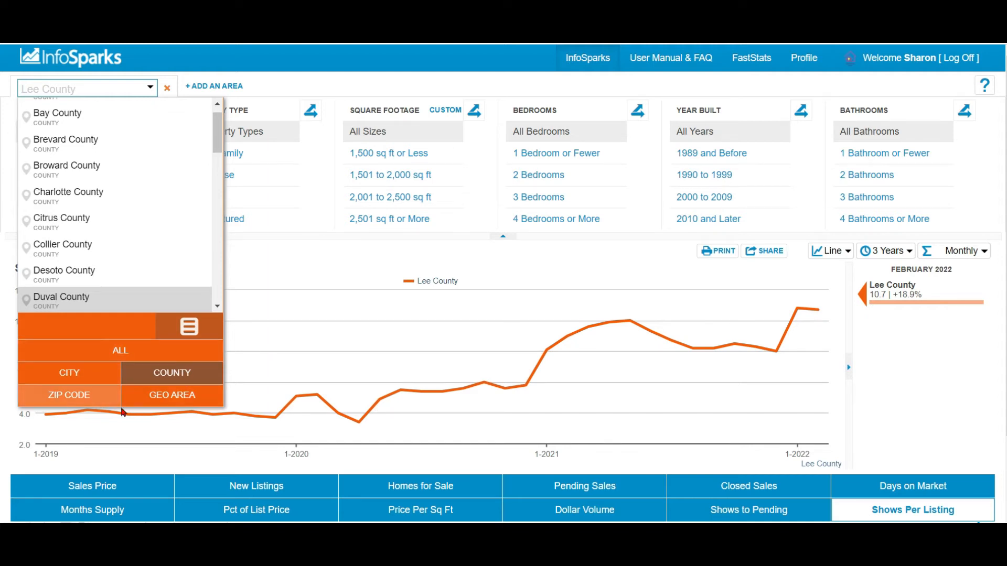
pyautogui.click(192, 327)
pyautogui.click(192, 327)
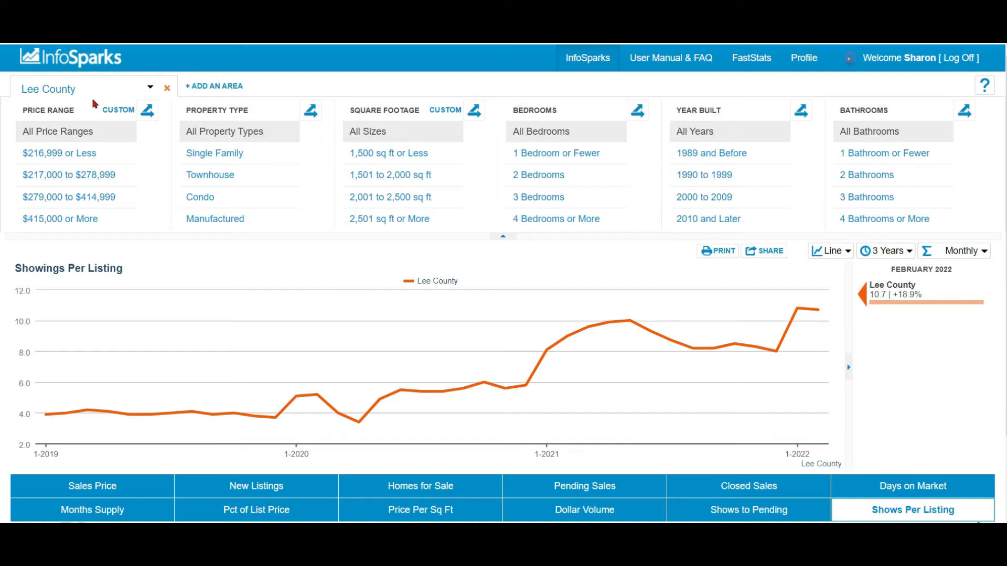
pyautogui.click(149, 87)
pyautogui.click(146, 88)
# Filter Lee County to Single Family homes of 2,001 to 2,500 and 2,501 sq ft or More, and break the chart down by square footage.
pyautogui.click(226, 160)
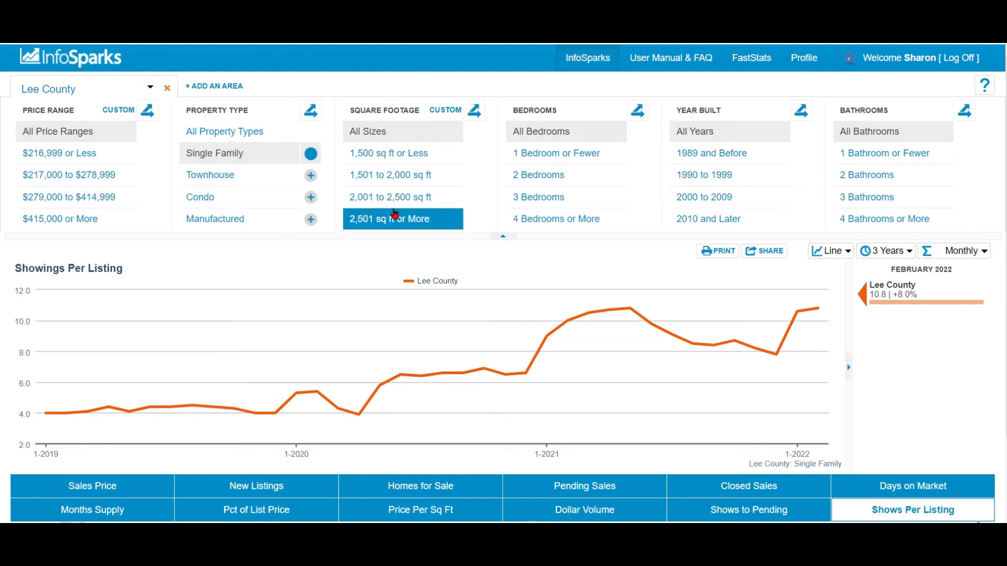
pyautogui.click(460, 201)
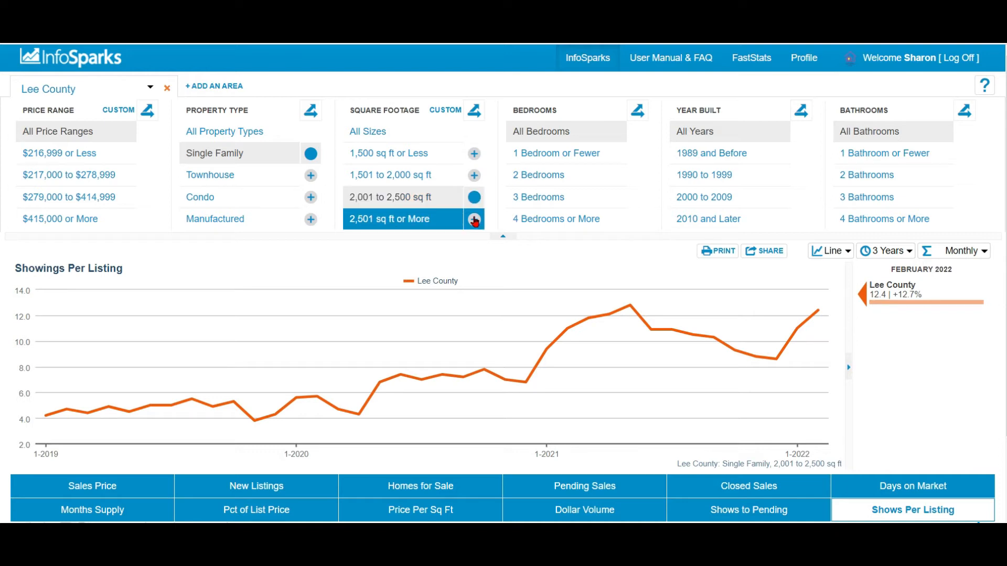
pyautogui.click(474, 220)
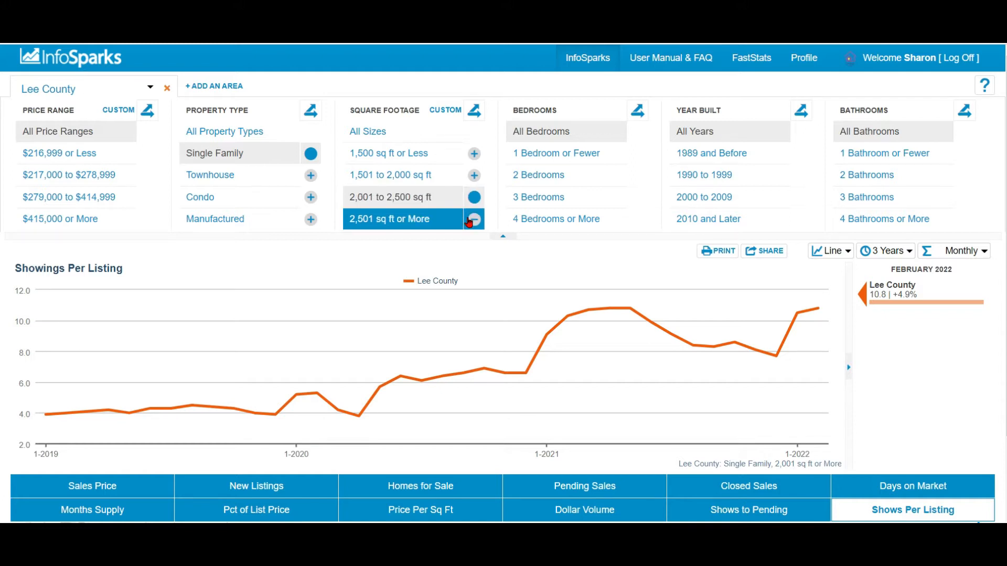
pyautogui.click(474, 112)
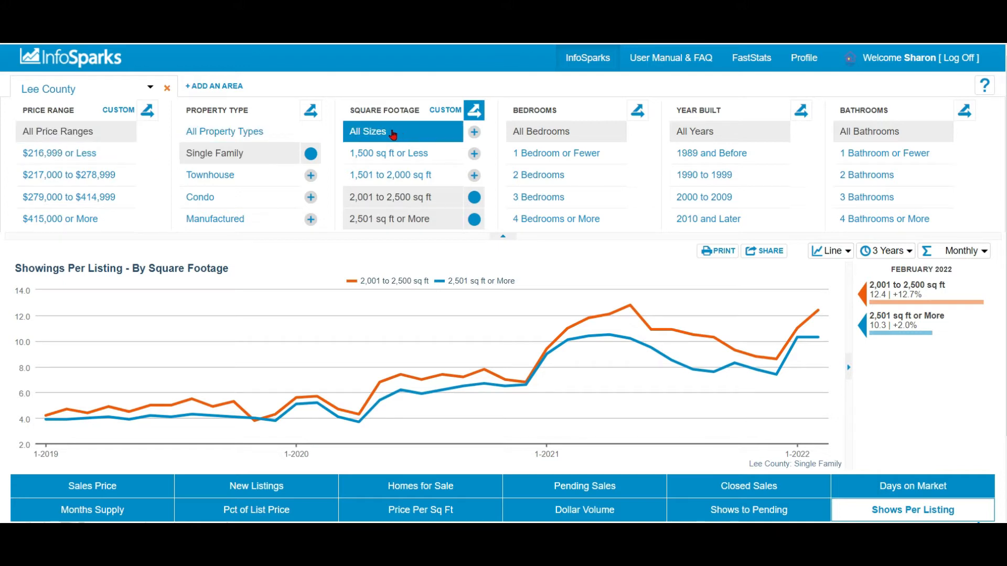
# Look at the custom price range settings without changing them, and return the square footage filter to All Sizes with no breakdown.
pyautogui.click(124, 110)
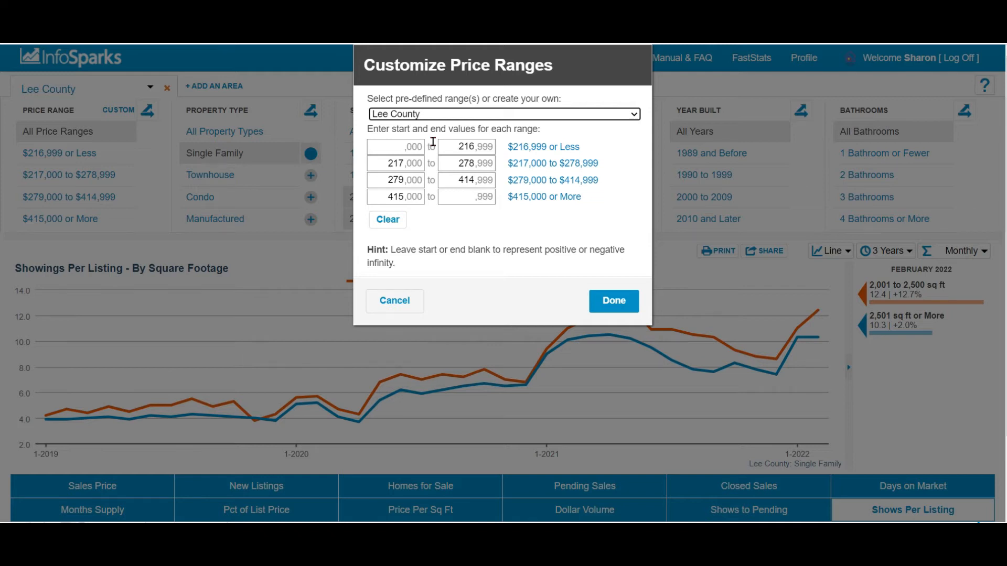
pyautogui.click(394, 301)
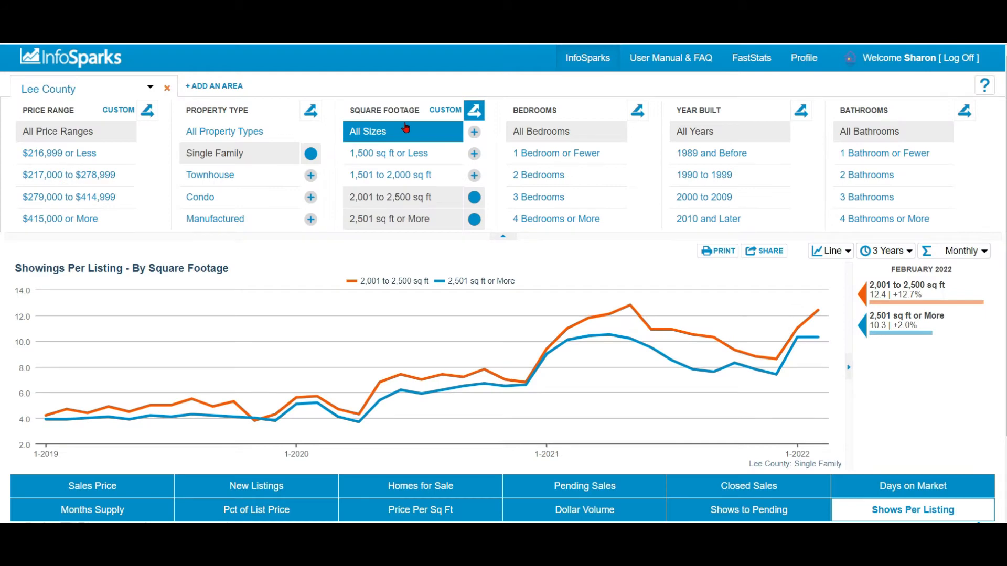
pyautogui.click(452, 110)
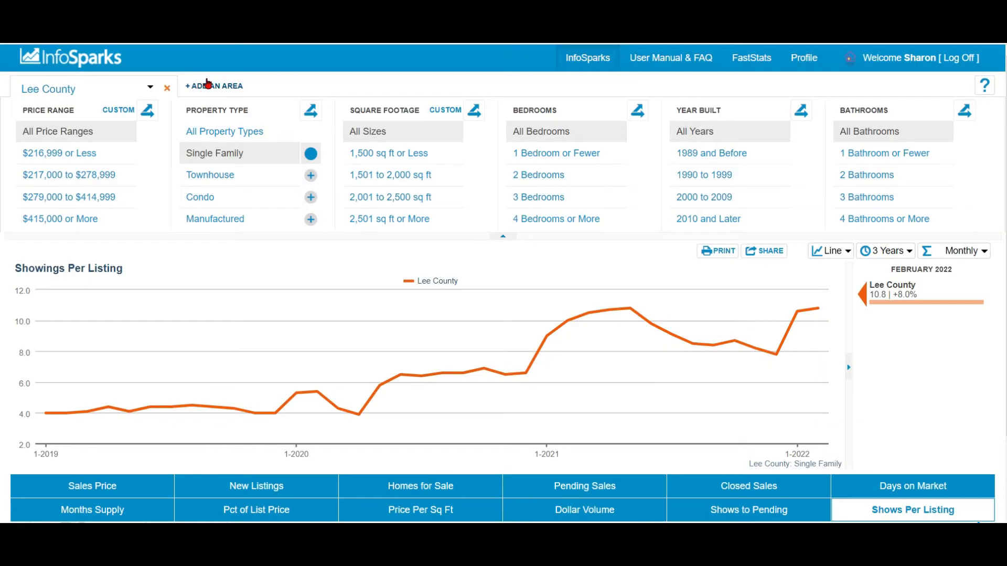
# Add a second comparison area beside Lee County and set it to the city of Fort Myers.
pyautogui.click(197, 89)
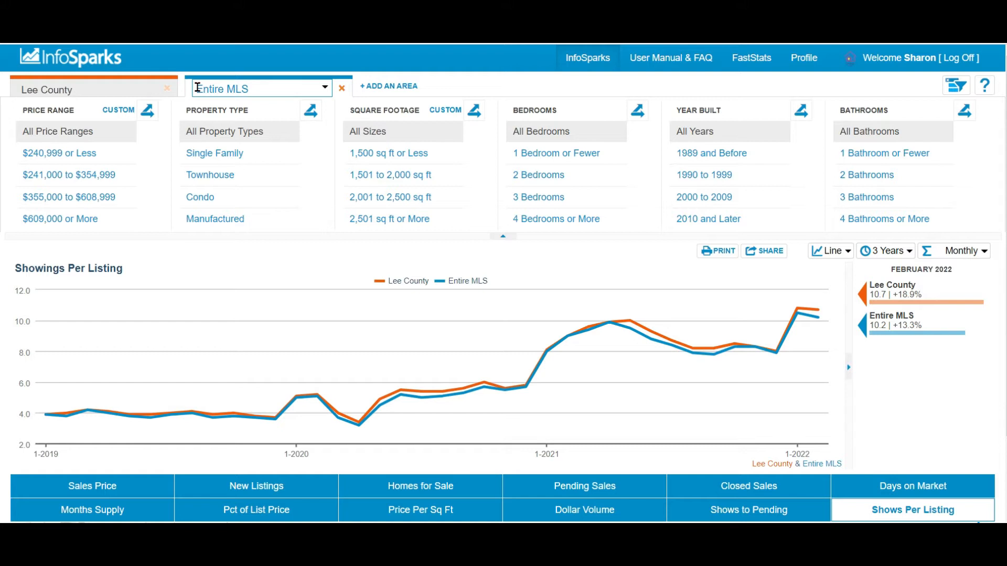
pyautogui.click(106, 93)
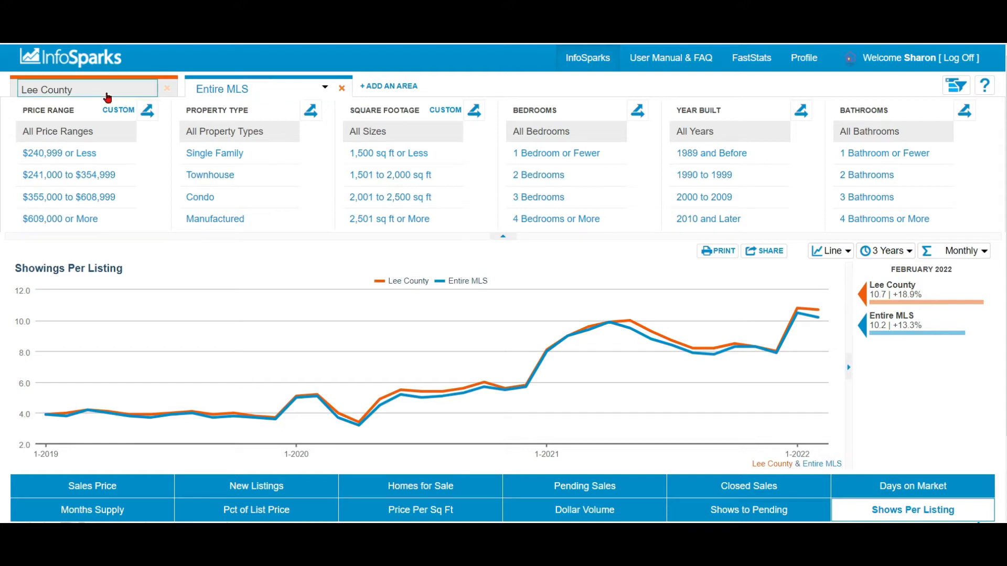
pyautogui.click(325, 89)
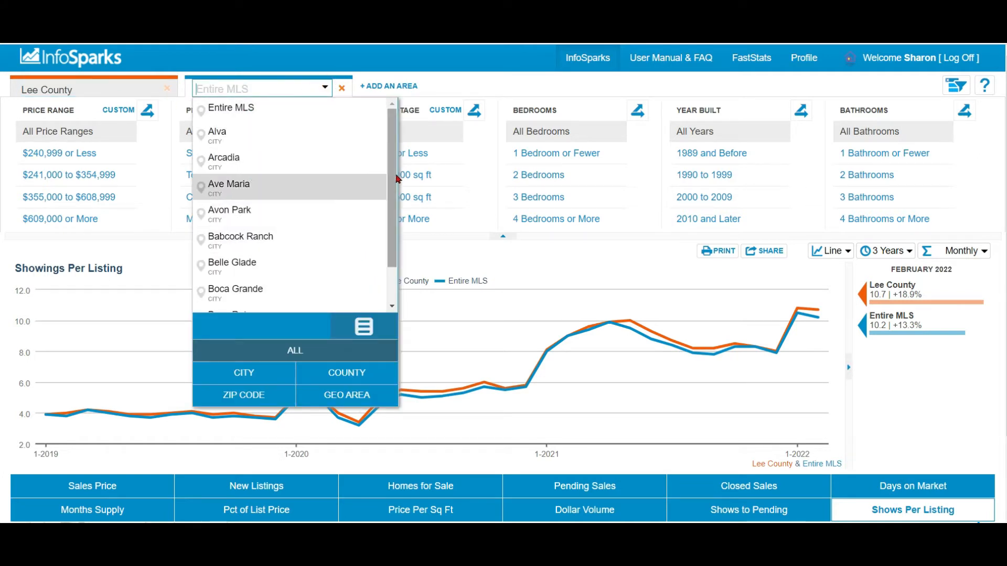
pyautogui.scroll(-5, 393, 178)
pyautogui.scroll(-5, 391, 239)
pyautogui.click(235, 217)
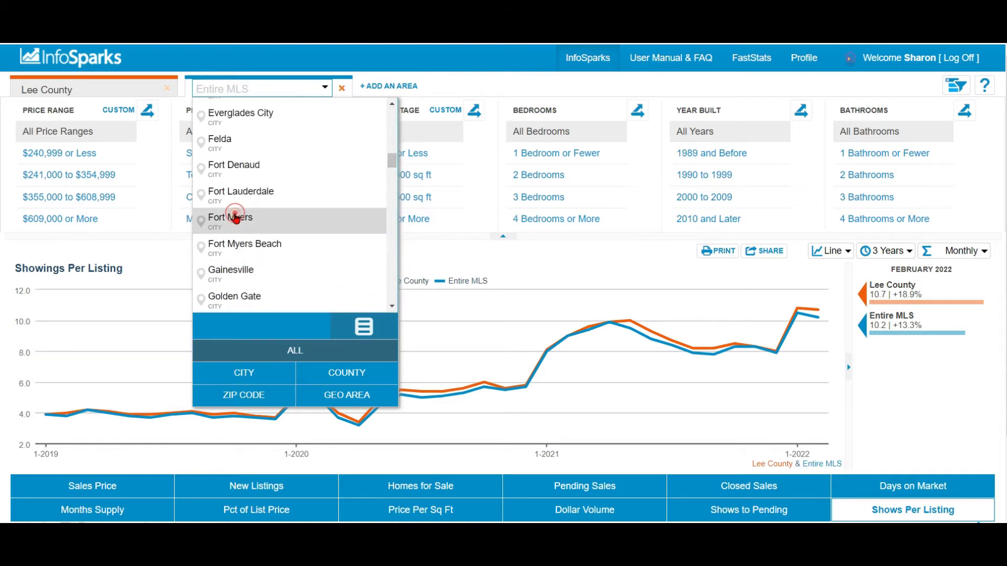
# Add a third comparison area and set it to the city of Cape Coral.
pyautogui.click(378, 86)
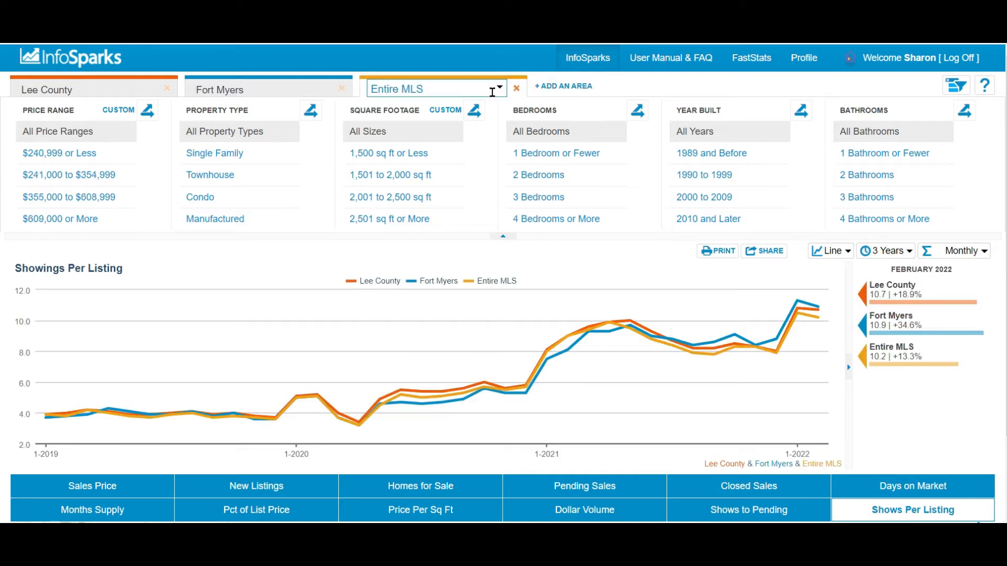
pyautogui.click(496, 89)
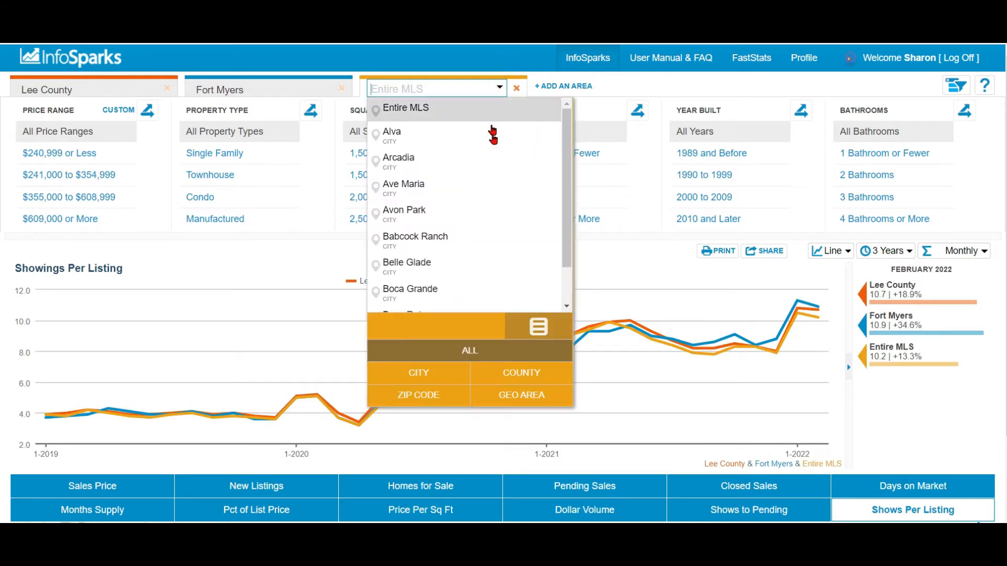
pyautogui.scroll(-5, 479, 197)
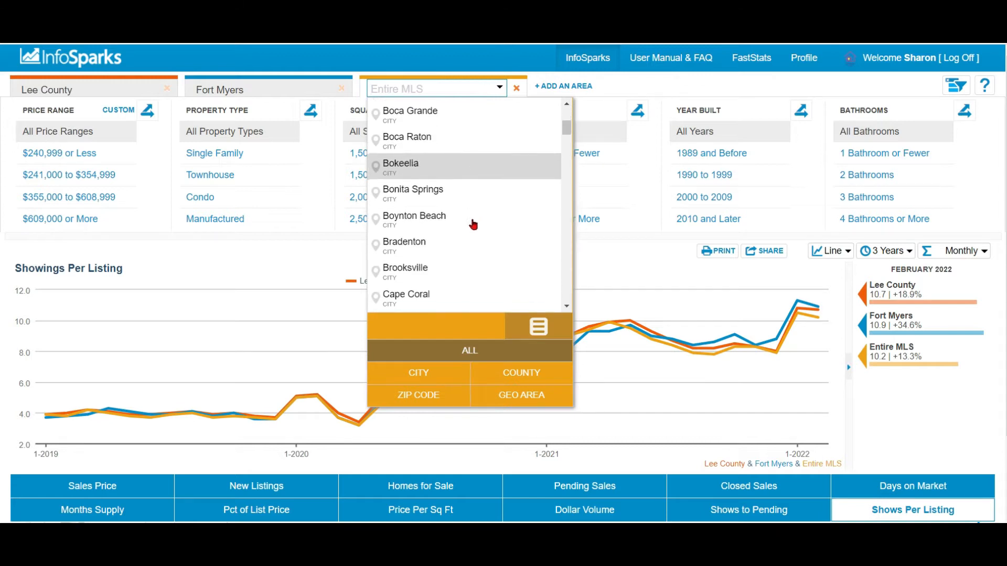
pyautogui.scroll(-2, 456, 223)
pyautogui.click(442, 229)
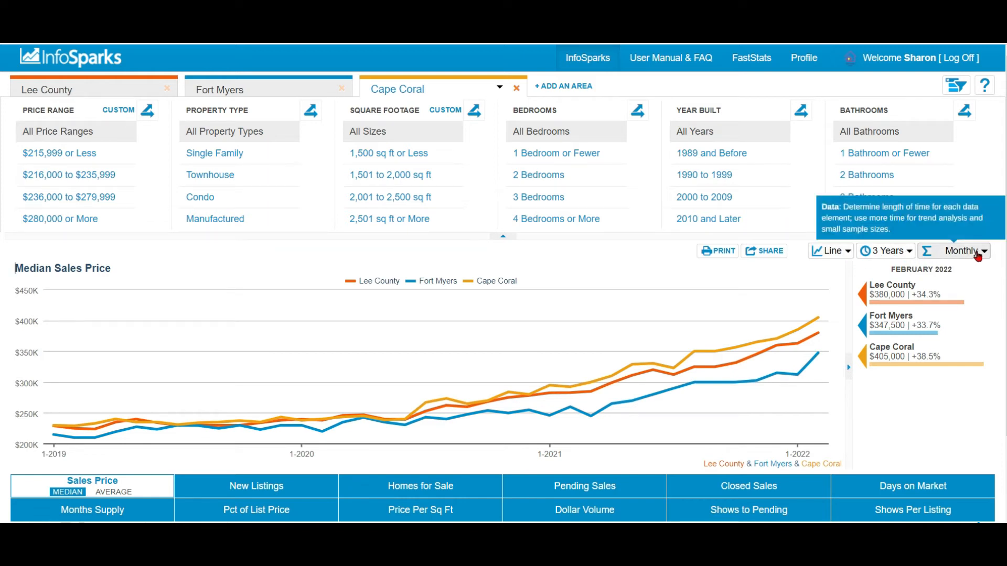
# Show the median Sales Price comparison of the three areas as a bar graph.
pyautogui.click(844, 254)
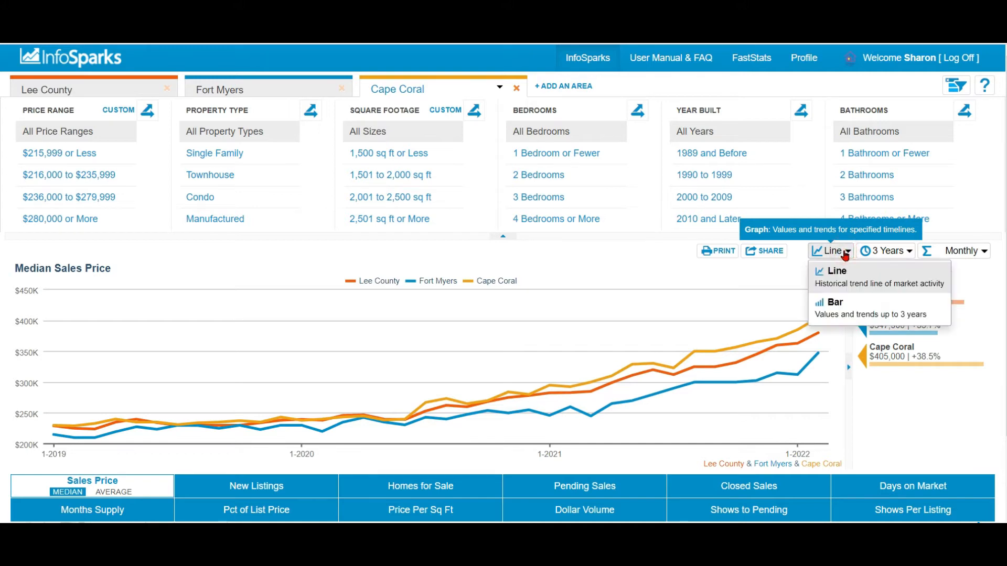
pyautogui.click(850, 312)
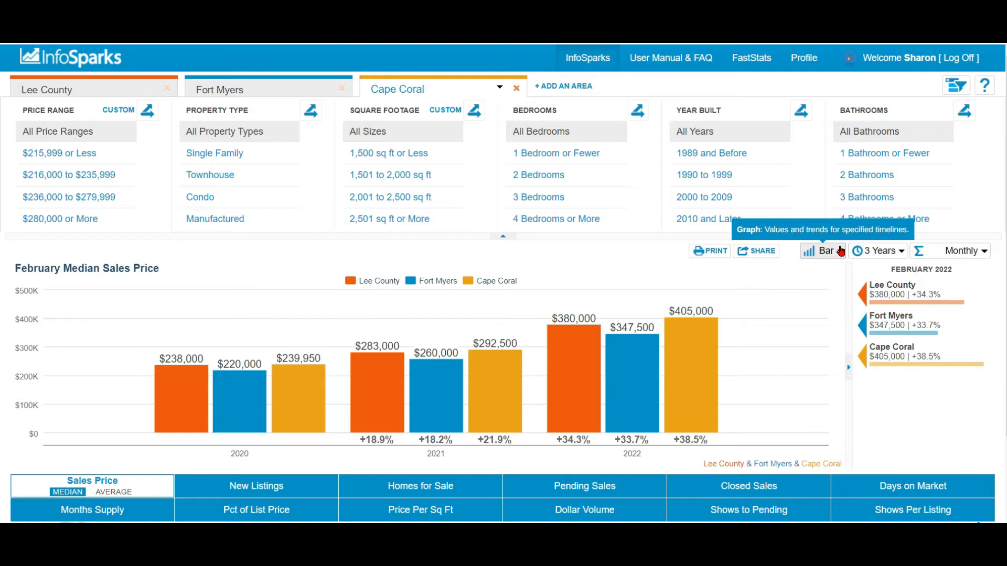
# Limit the bar chart's timeline to 1 Year and make each data point cover Rolling 3 Months of activity.
pyautogui.click(898, 254)
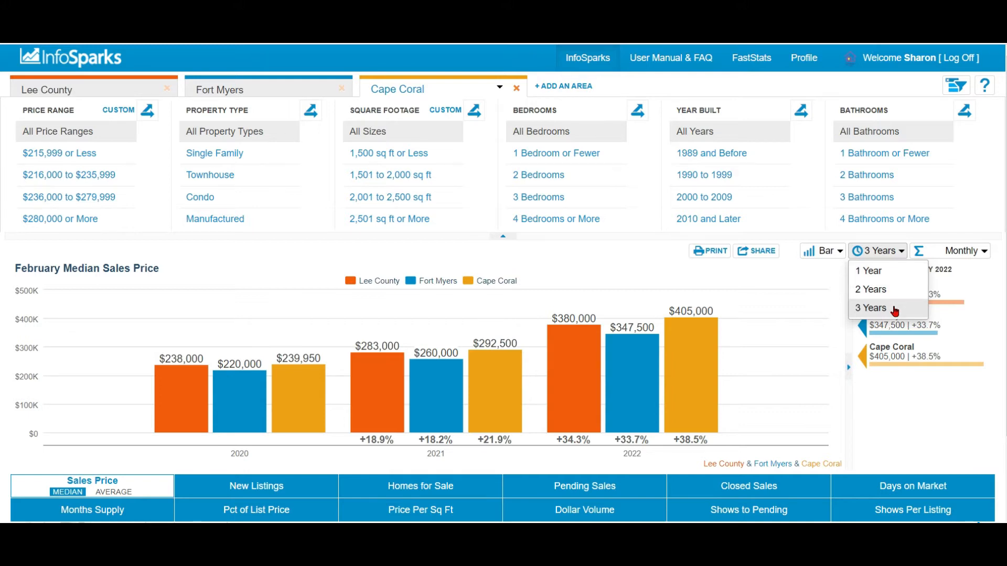
pyautogui.click(895, 274)
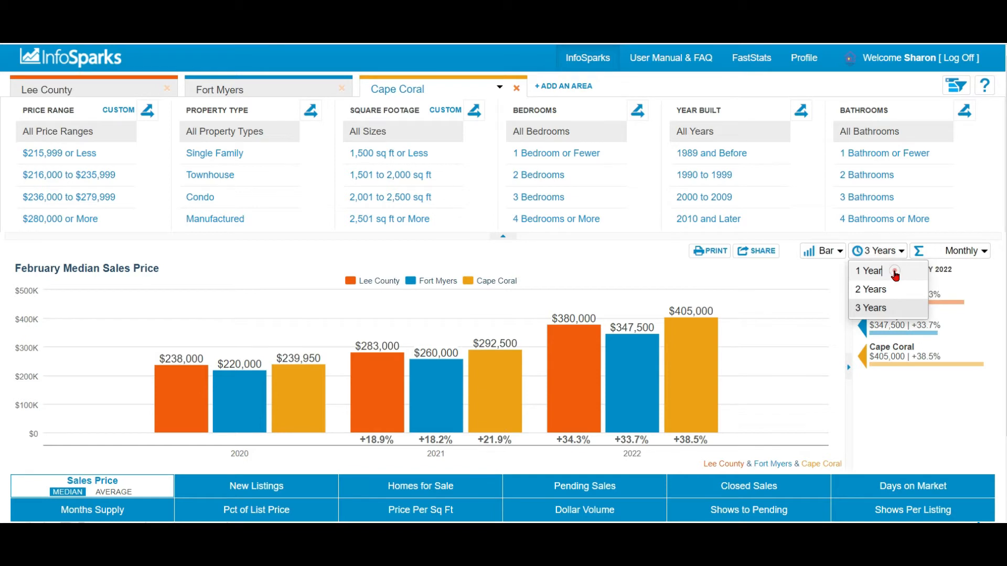
pyautogui.click(982, 253)
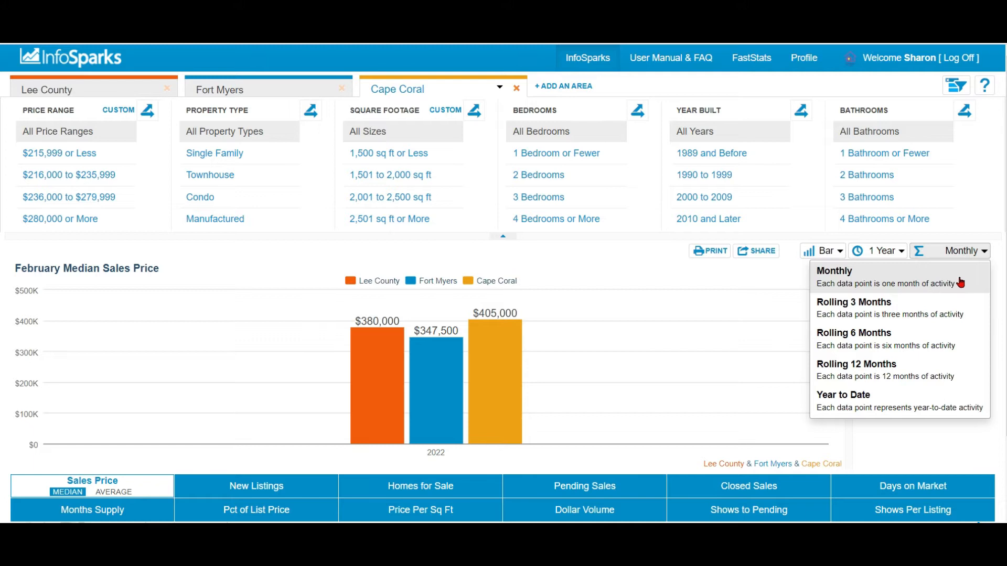
pyautogui.click(960, 308)
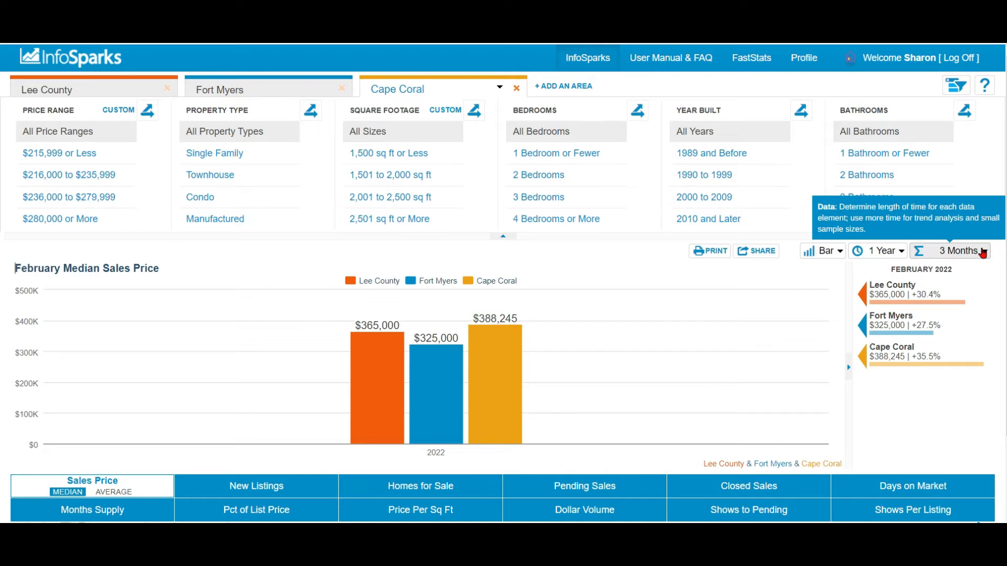
pyautogui.click(981, 252)
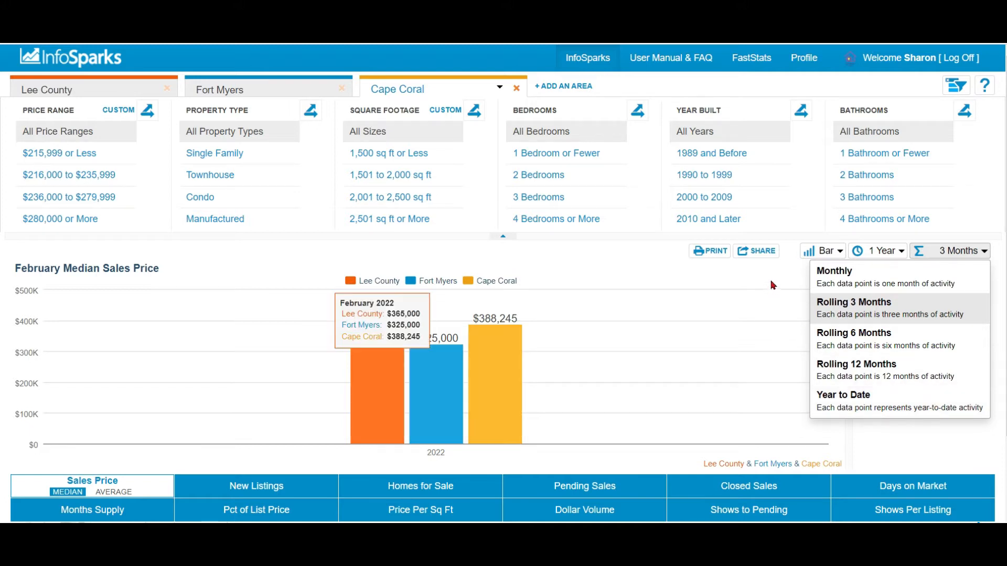
# Open the printable PDF of the median Sales Price chart and look it over from header to footer.
pyautogui.click(714, 252)
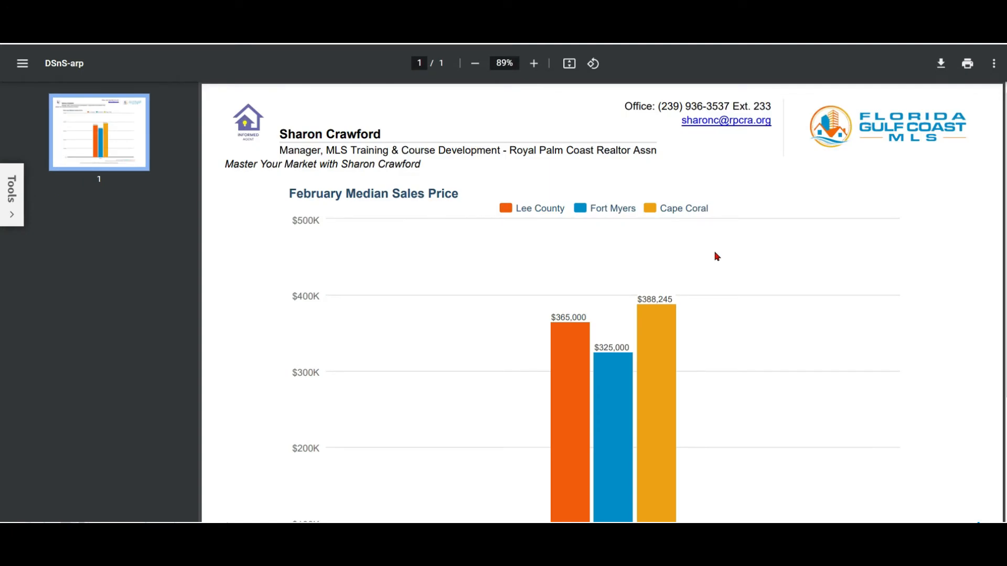
pyautogui.scroll(-3, 816, 326)
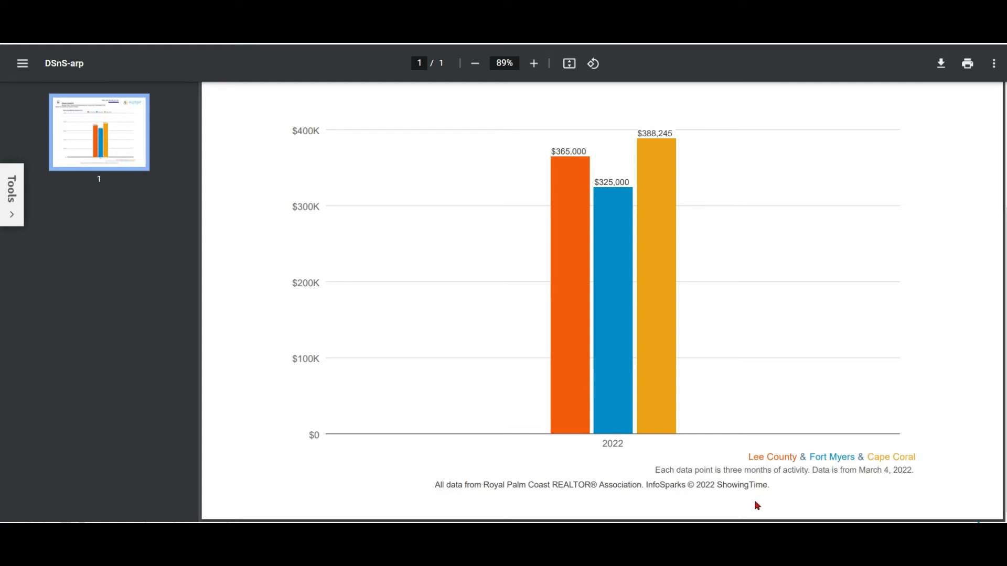
pyautogui.scroll(3, 916, 468)
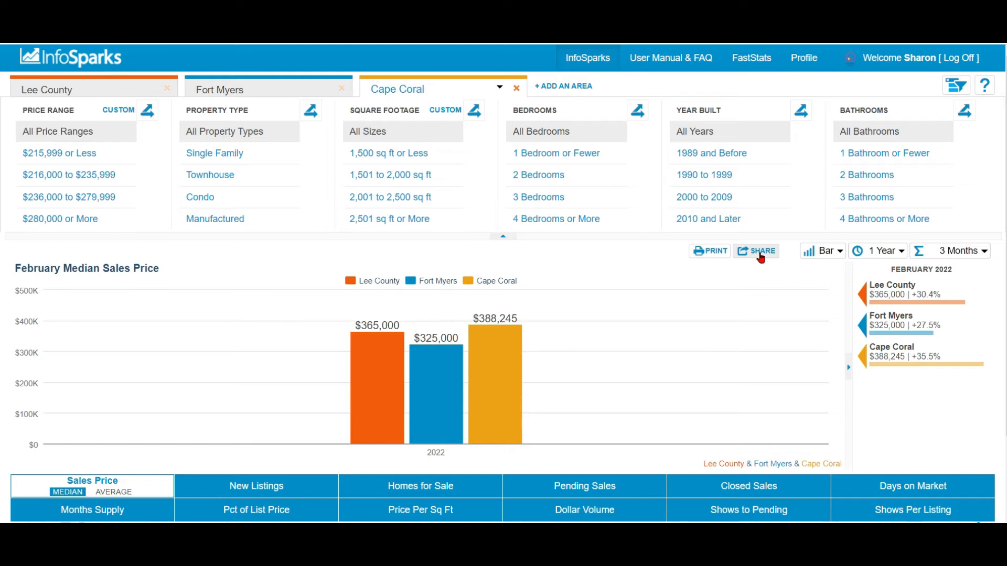
# Create a Live share link of the chart for Social Media and Email and view it in a new window.
pyautogui.click(761, 256)
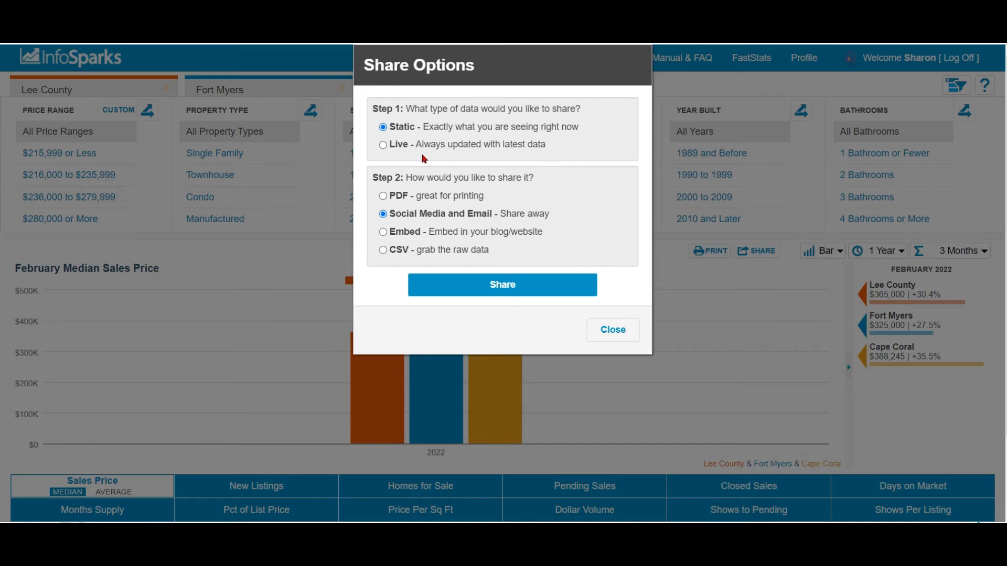
pyautogui.click(383, 149)
pyautogui.click(545, 288)
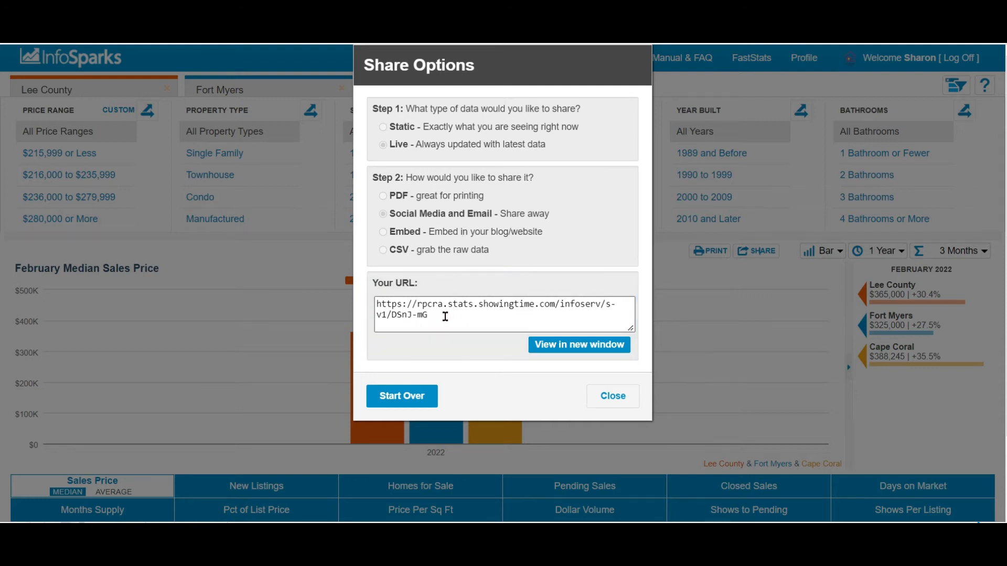
pyautogui.click(569, 348)
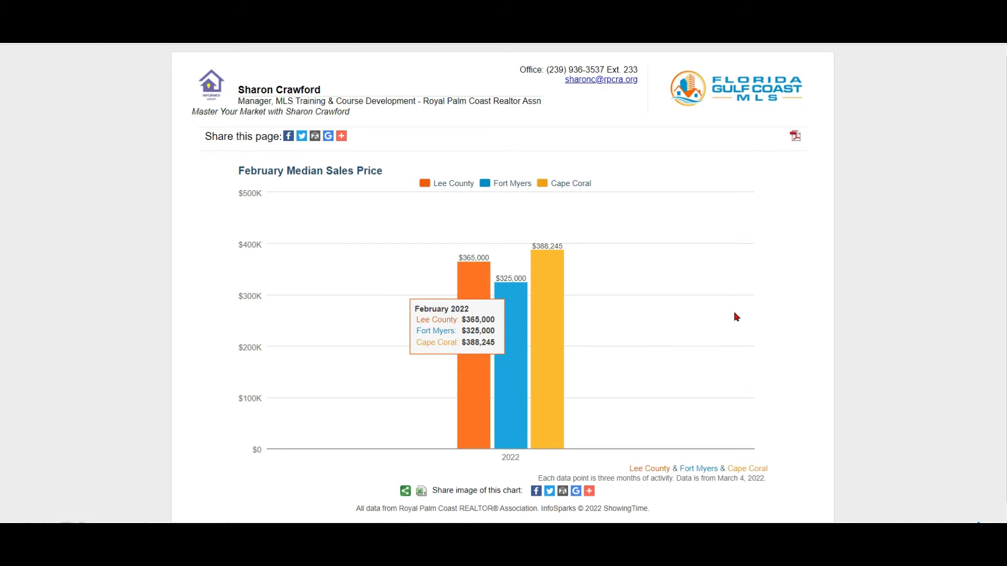
# Look at the Facebook sharing destinations for the shared chart page, and close the post window without posting.
pyautogui.click(288, 138)
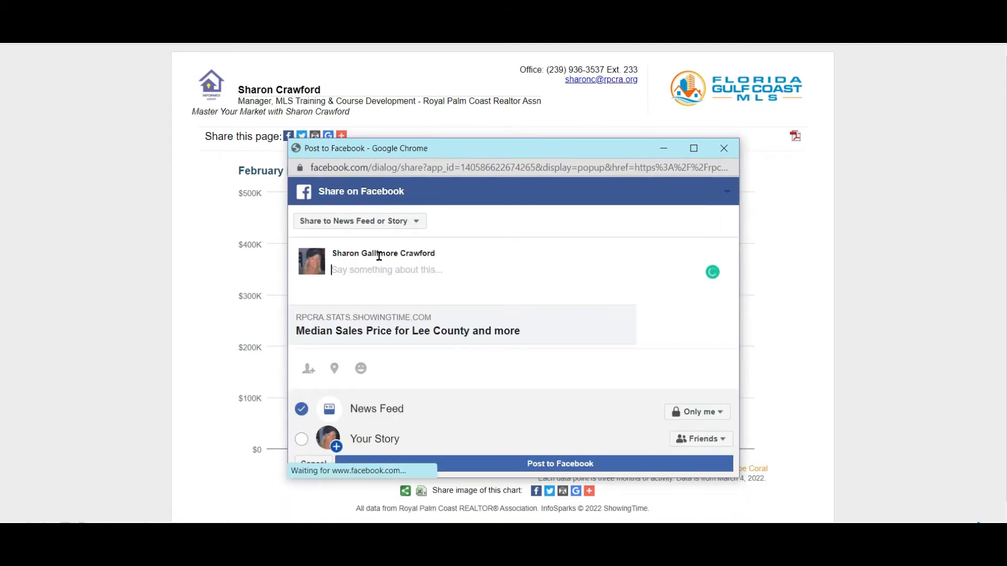
pyautogui.click(412, 224)
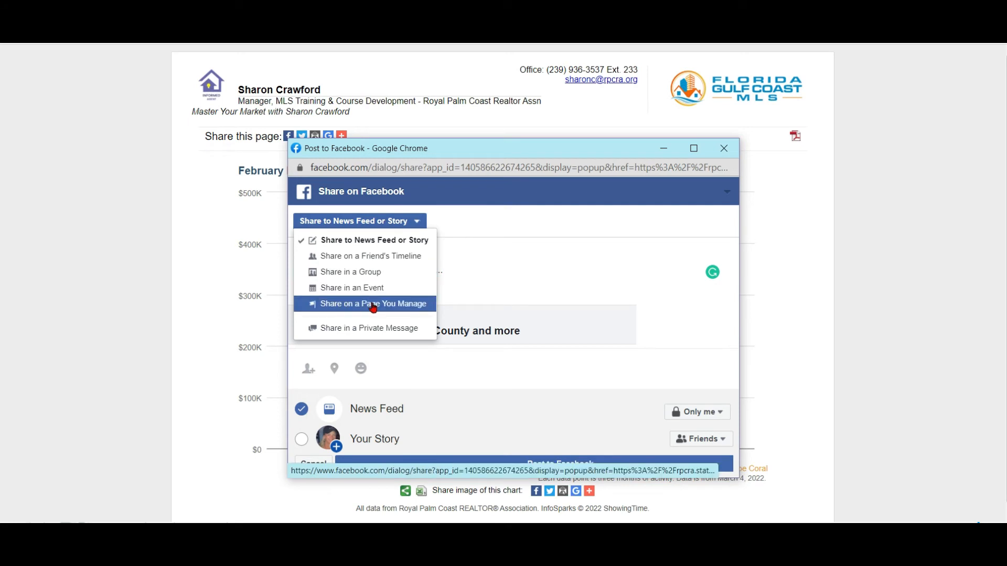
pyautogui.click(723, 149)
pyautogui.click(597, 247)
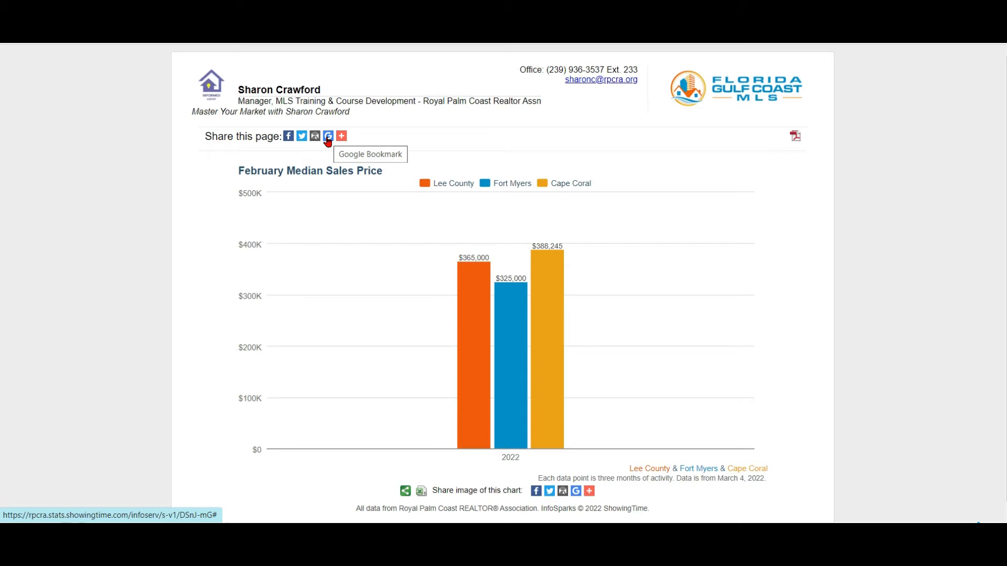
# Look at the additional sharing services offered for the chart page, close the list, and view the page's footer.
pyautogui.moveTo(323, 348)
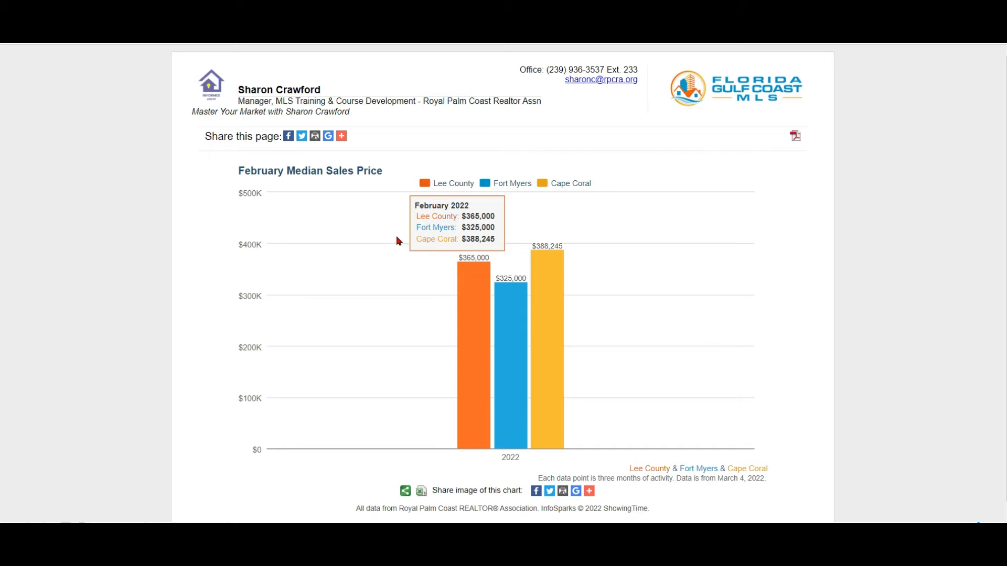
pyautogui.click(341, 138)
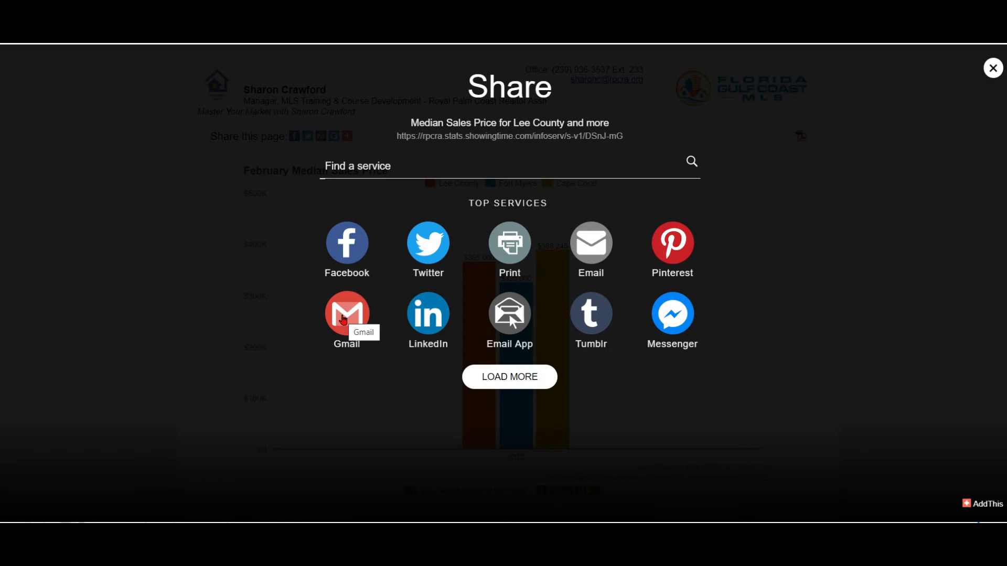
pyautogui.click(992, 68)
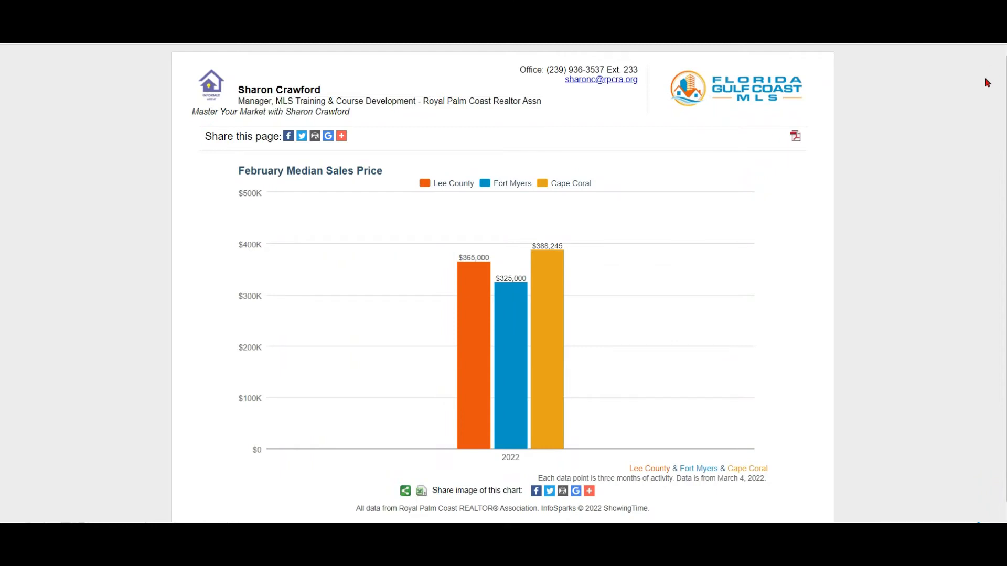
pyautogui.scroll(-1, 870, 267)
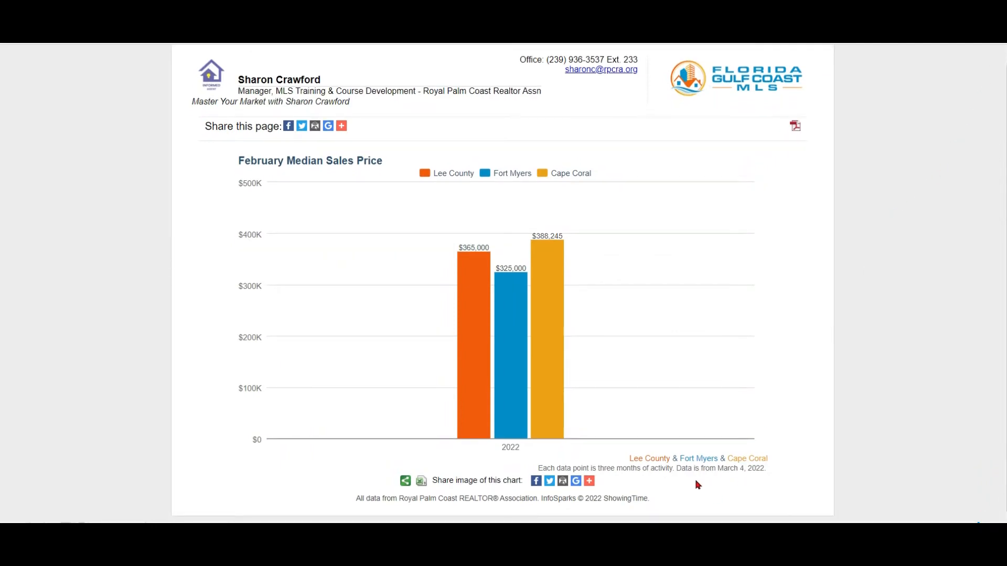
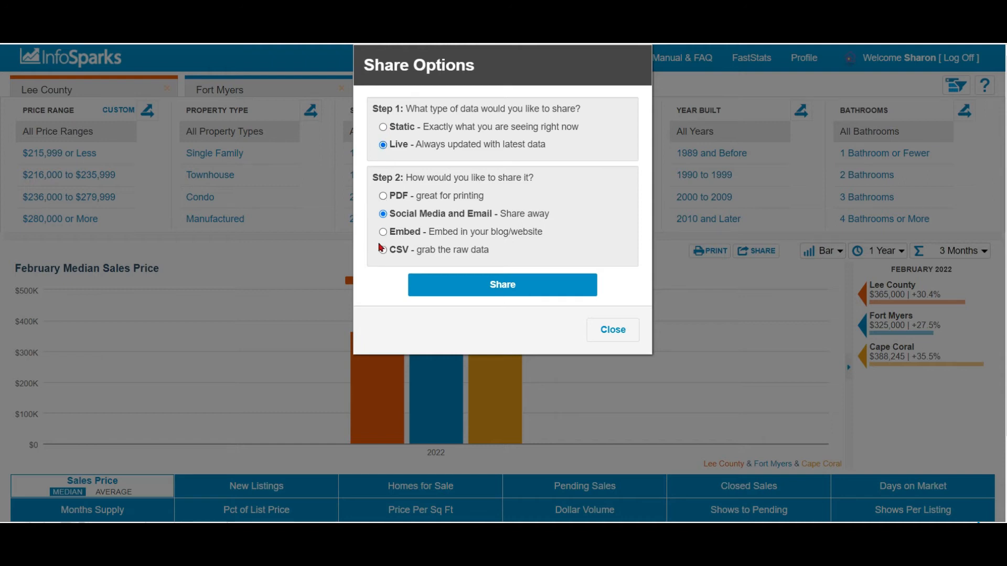
# Generate embed code for the Live chart as an Interactive (IFRAME) in Medium (640x480) size.
pyautogui.click(383, 232)
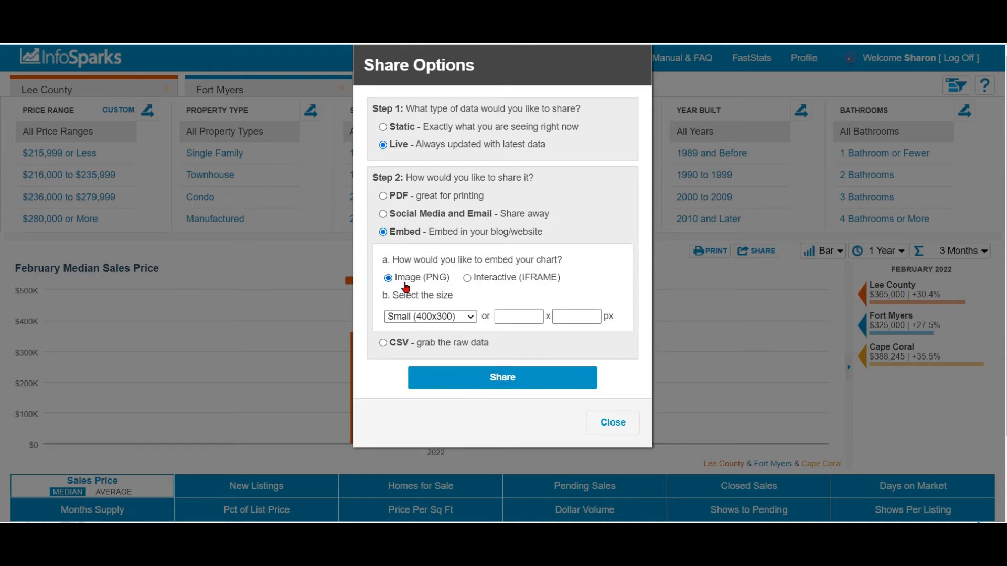
pyautogui.click(468, 280)
pyautogui.click(466, 317)
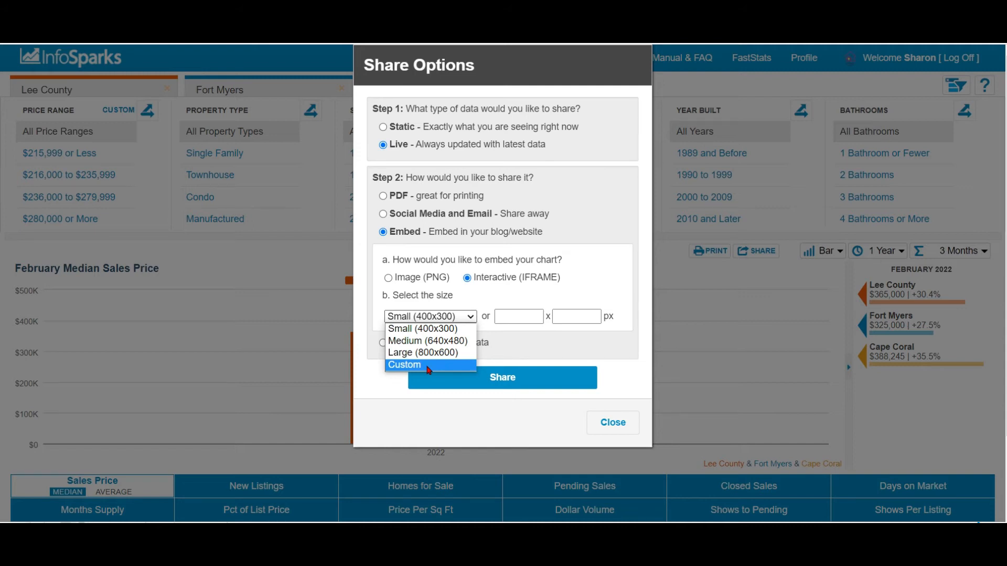
pyautogui.click(451, 341)
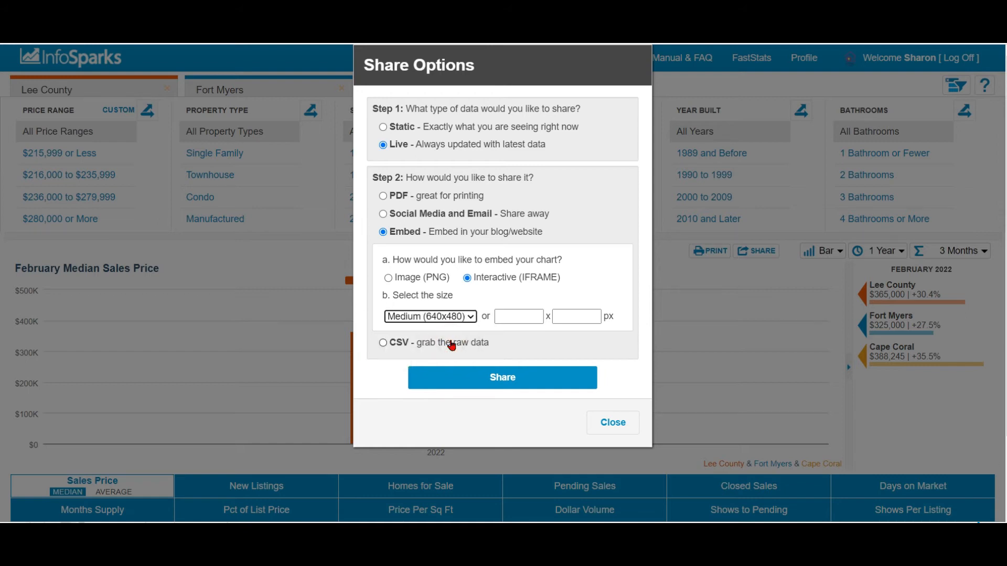
pyautogui.click(490, 378)
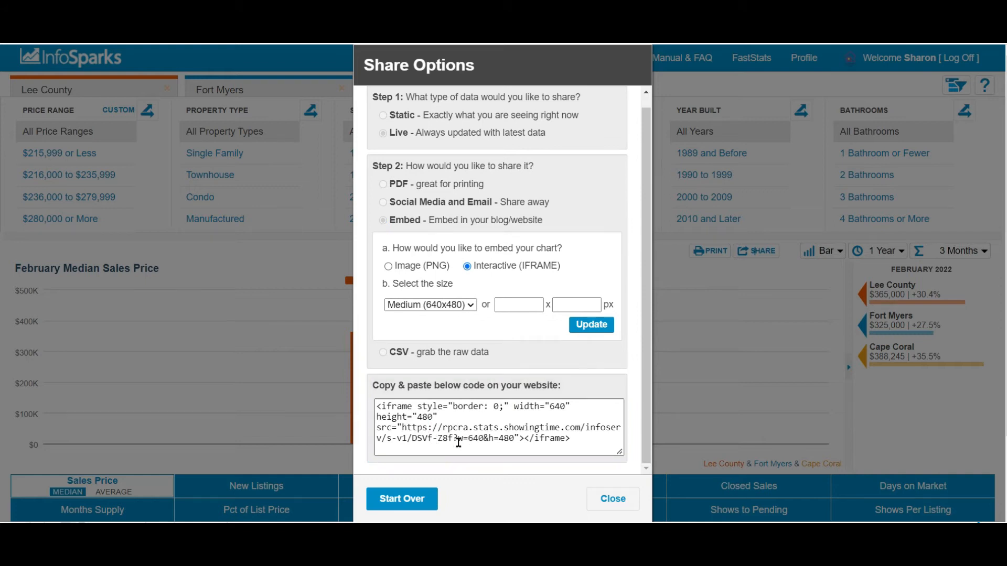
# Copy the whole generated iframe code and close the share options.
pyautogui.moveTo(572, 439); pyautogui.dragTo(373, 409)
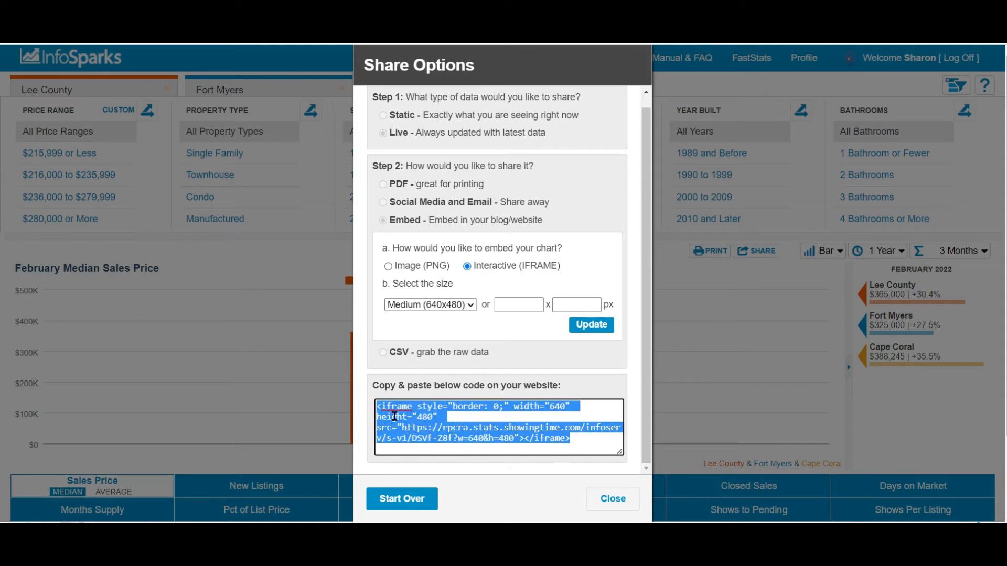
pyautogui.rightClick(393, 416)
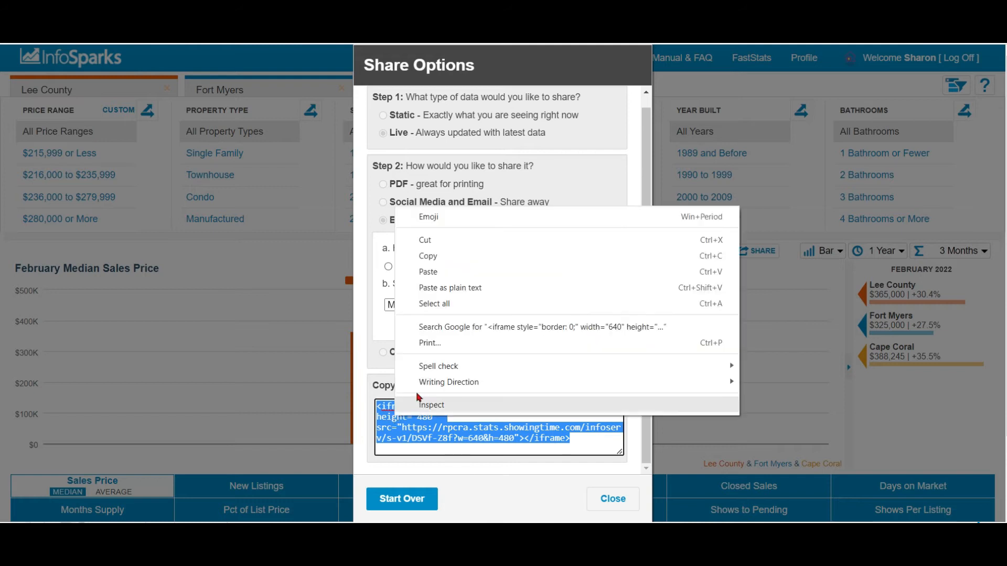
pyautogui.click(435, 257)
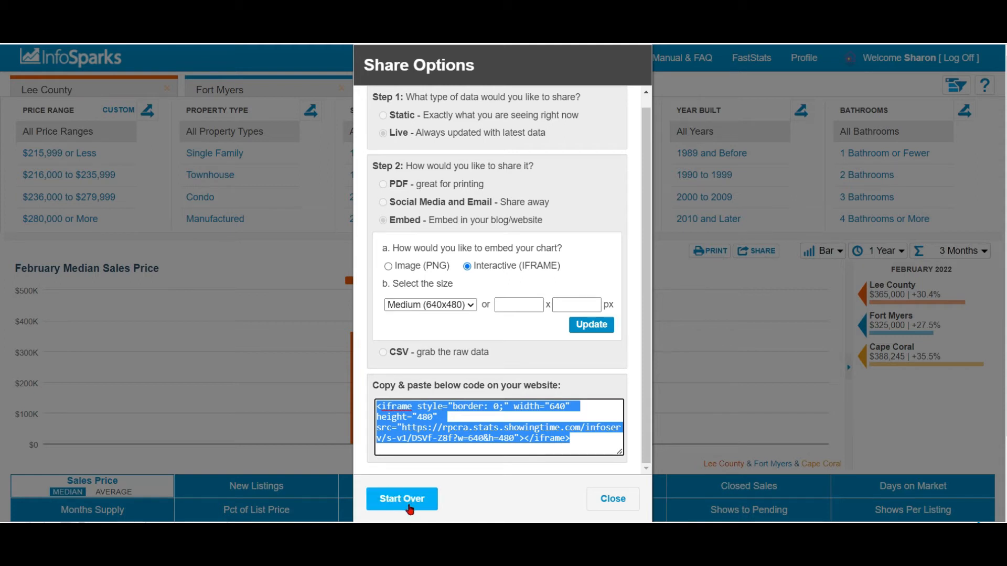
pyautogui.click(613, 500)
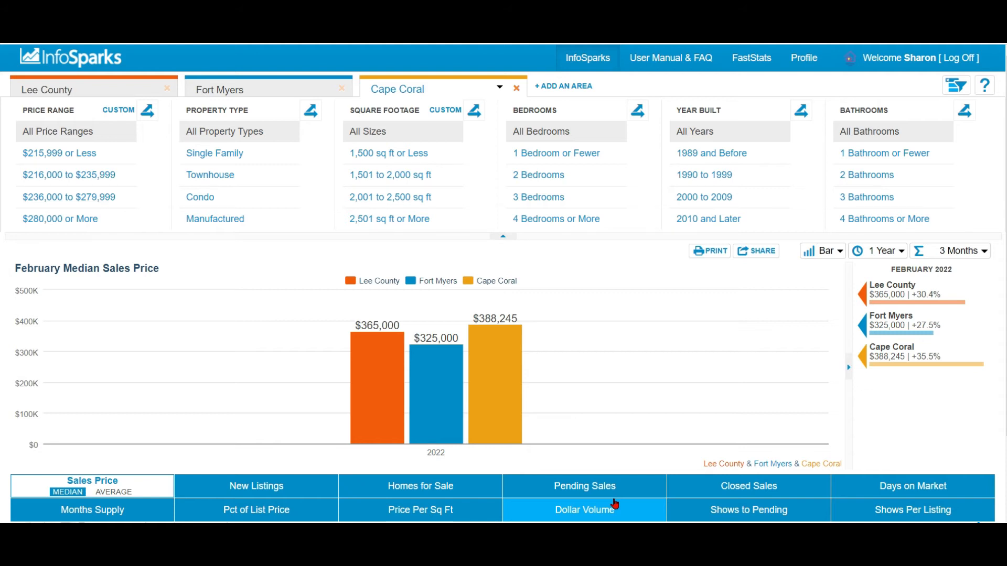
# Show the on-screen help tips and hide them again, and skim the Overview and Top Bar sections of the user manual.
pyautogui.click(987, 88)
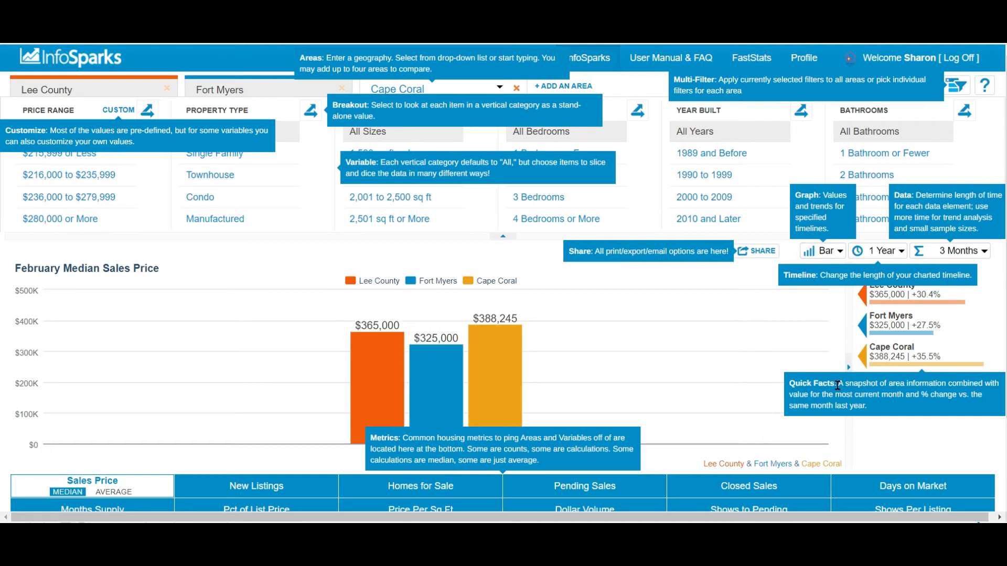
pyautogui.click(986, 88)
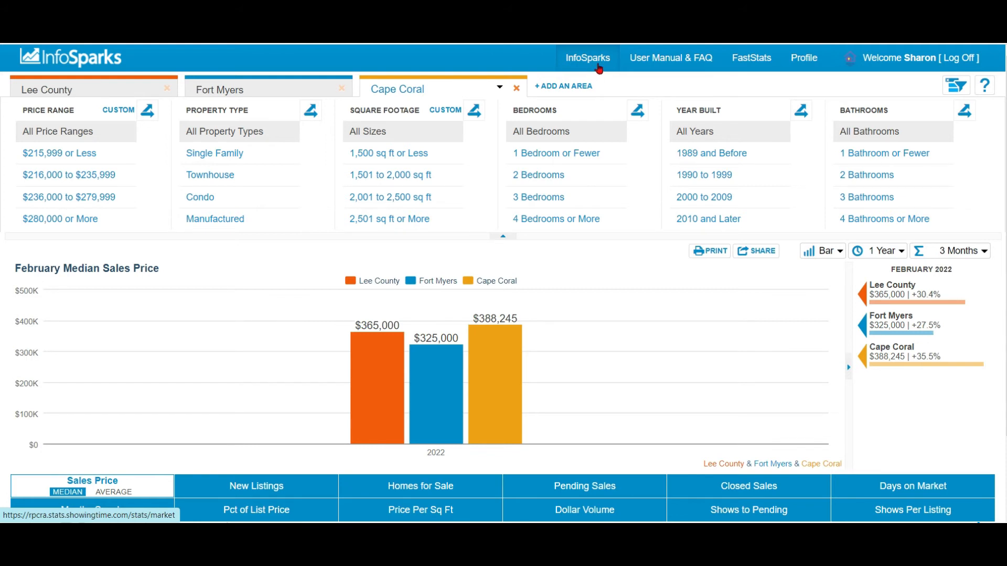
pyautogui.click(659, 65)
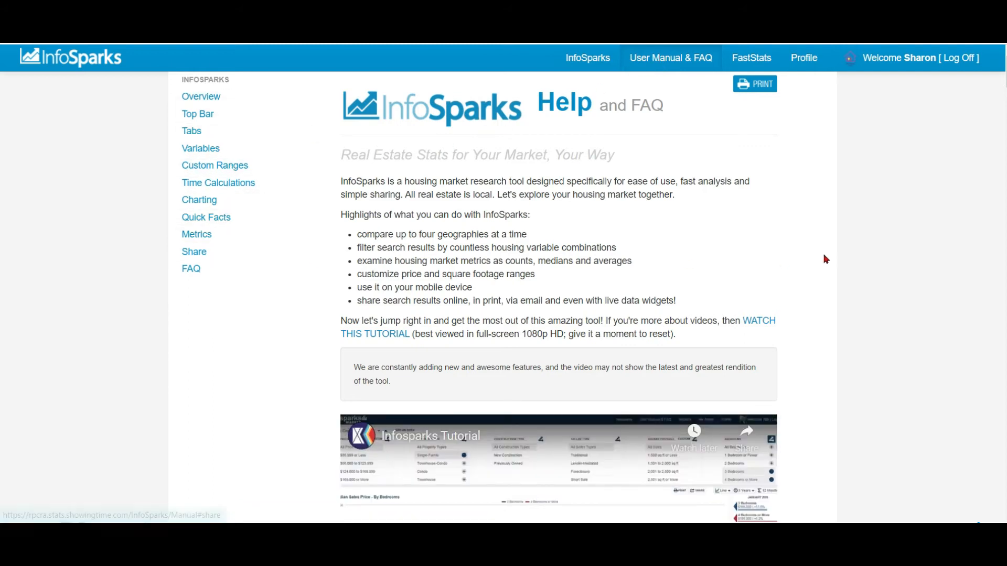
pyautogui.scroll(-7, 824, 260)
pyautogui.scroll(-7, 820, 247)
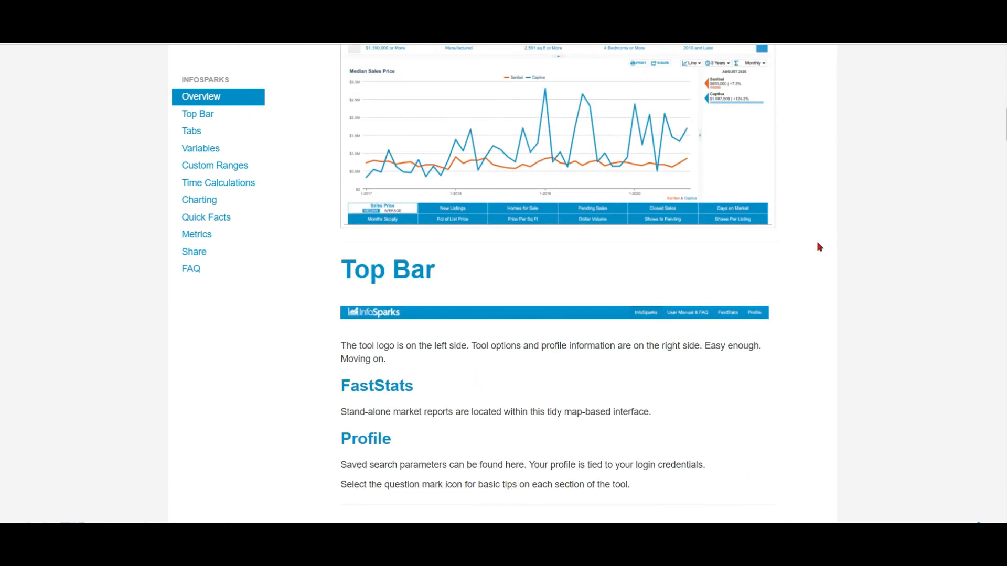
pyautogui.scroll(5, 820, 247)
pyautogui.scroll(10, 818, 246)
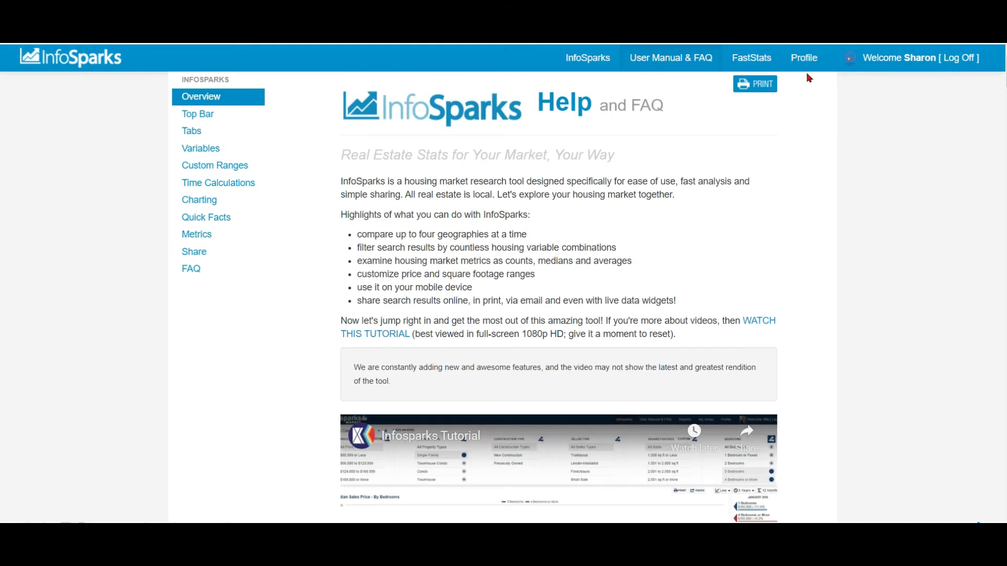
# Open the profile editing page and look at the file selection for a new profile picture without choosing a file.
pyautogui.click(805, 59)
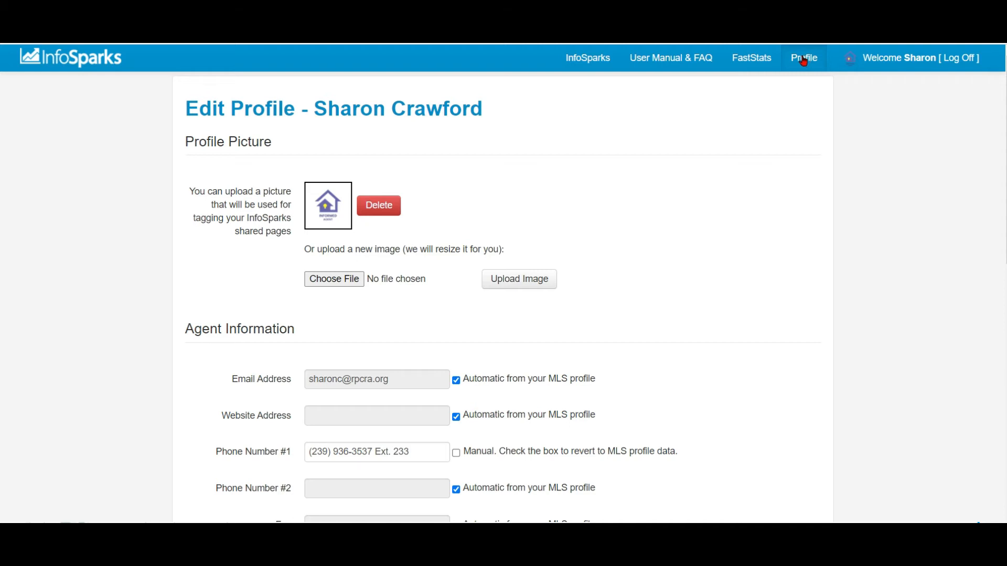
pyautogui.click(351, 283)
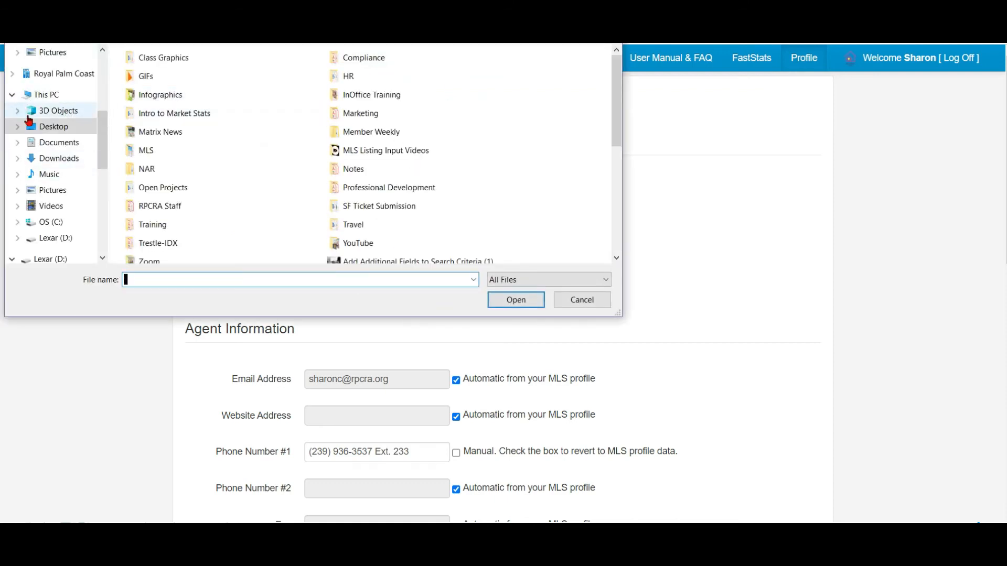
pyautogui.click(581, 303)
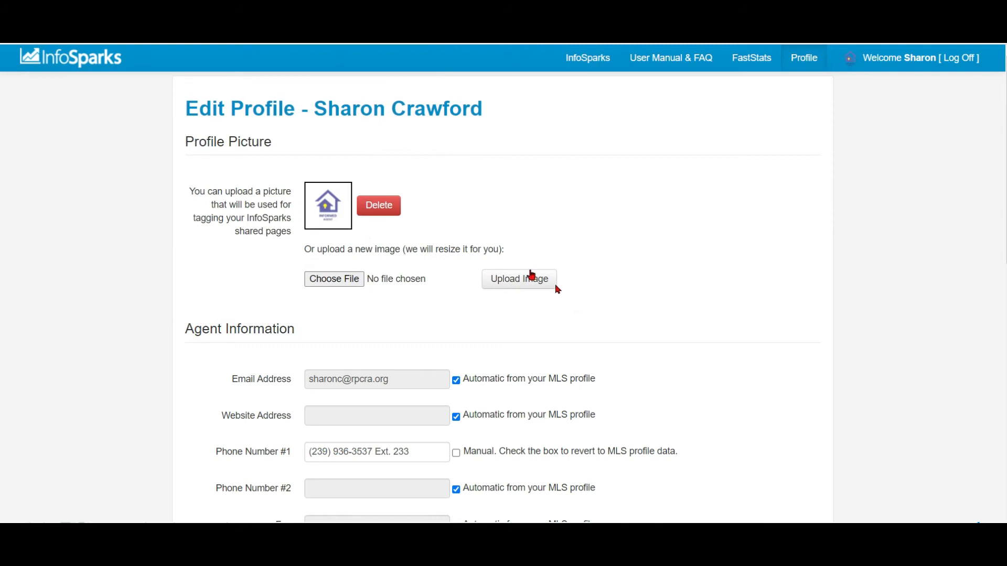
# Switch the agent's Email Address and Website Address fields to manual entry, and return both to automatic MLS profile data.
pyautogui.scroll(-4, 556, 287)
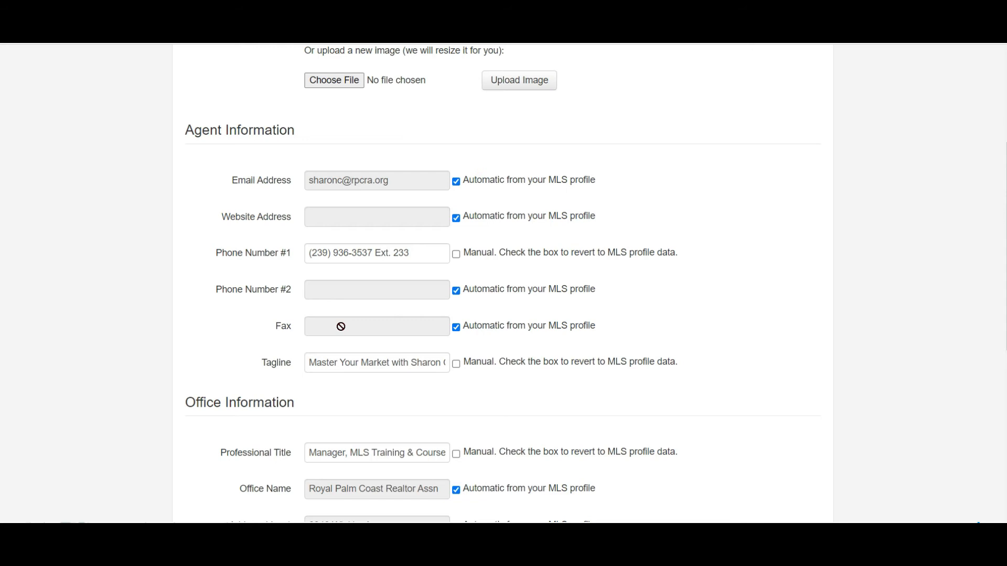
pyautogui.click(456, 183)
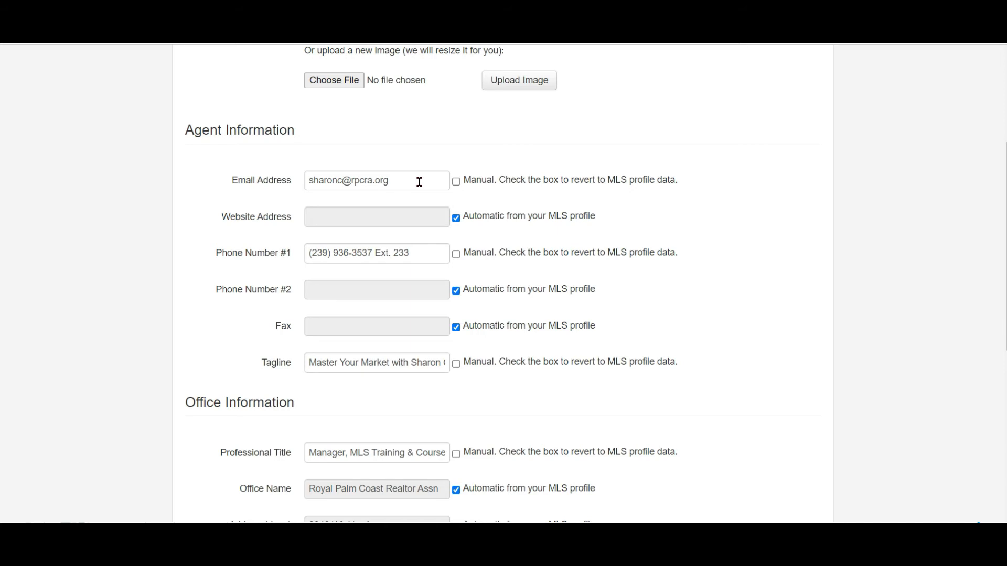
pyautogui.click(456, 184)
pyautogui.click(455, 182)
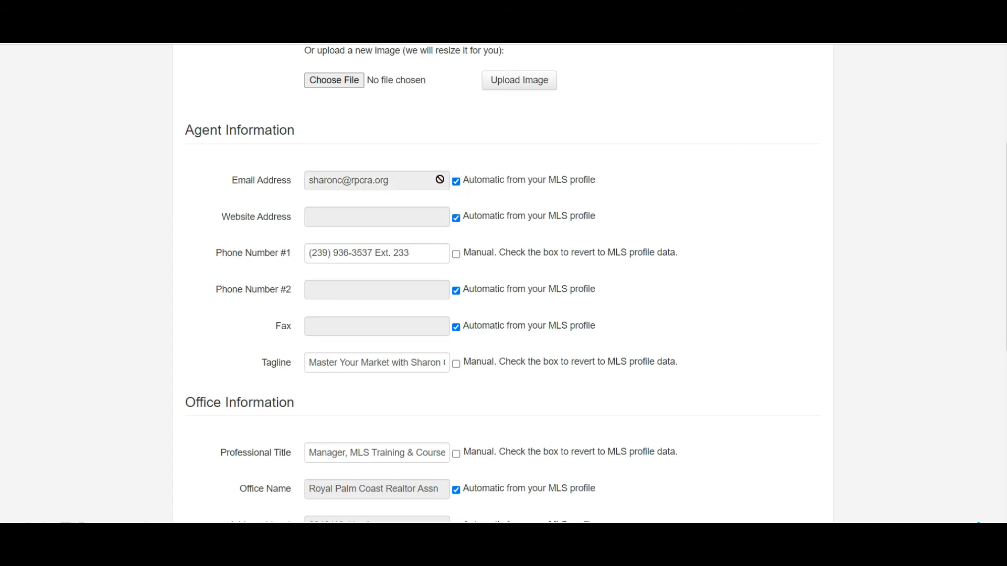
pyautogui.click(456, 220)
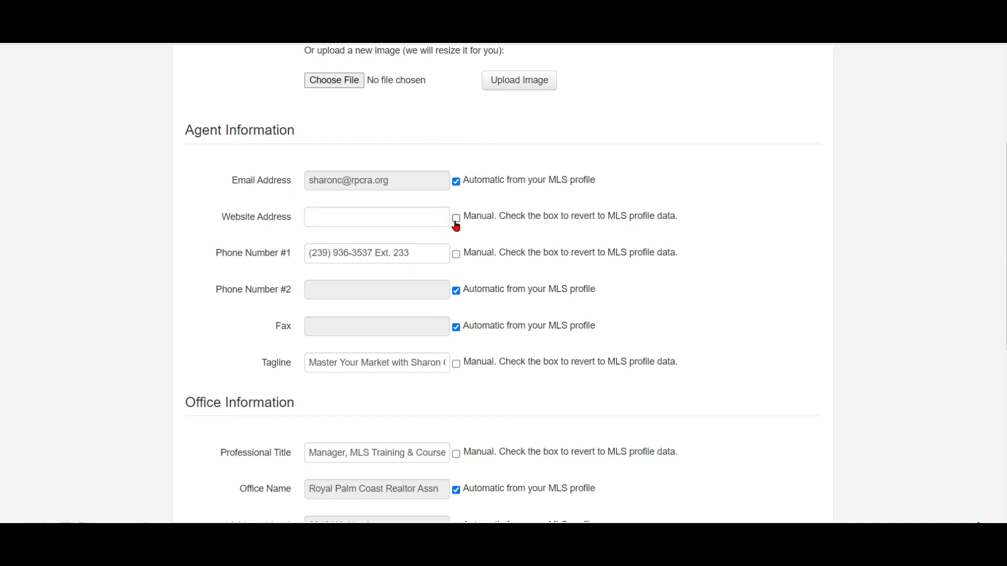
pyautogui.click(361, 219)
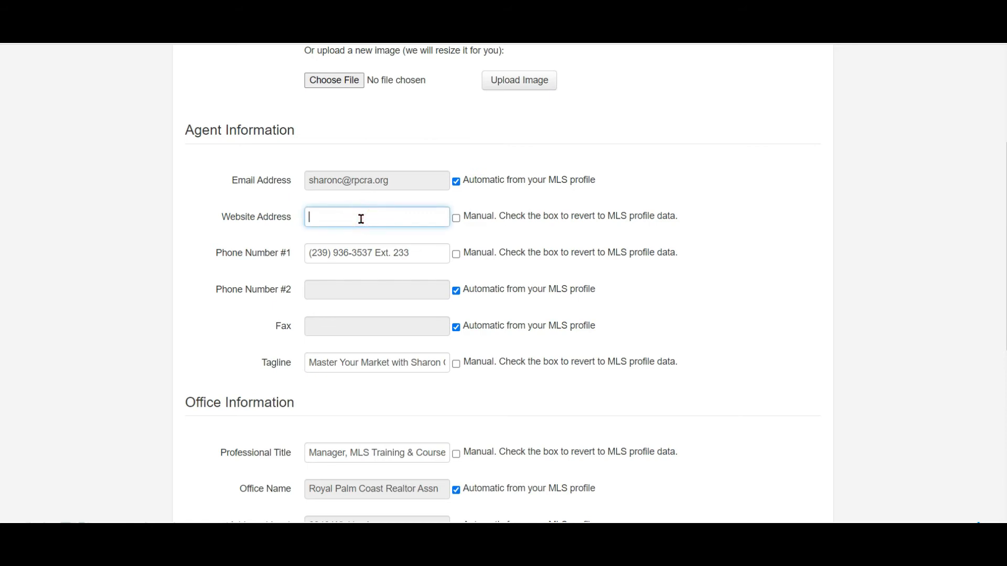
pyautogui.click(455, 218)
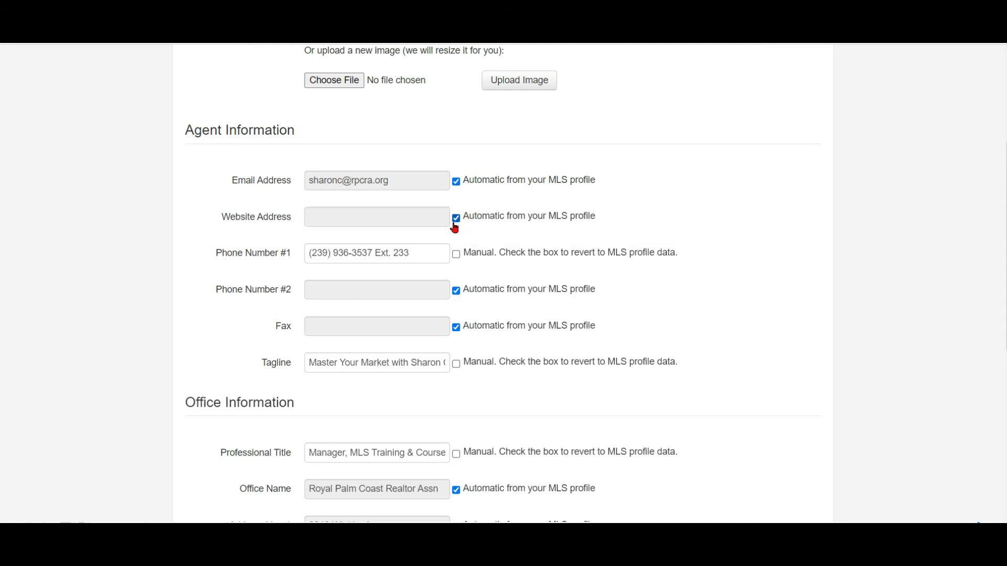
# Revert Phone Number #1 to the MLS profile data, then clear the Tagline and revert it too.
pyautogui.scroll(-1, 427, 246)
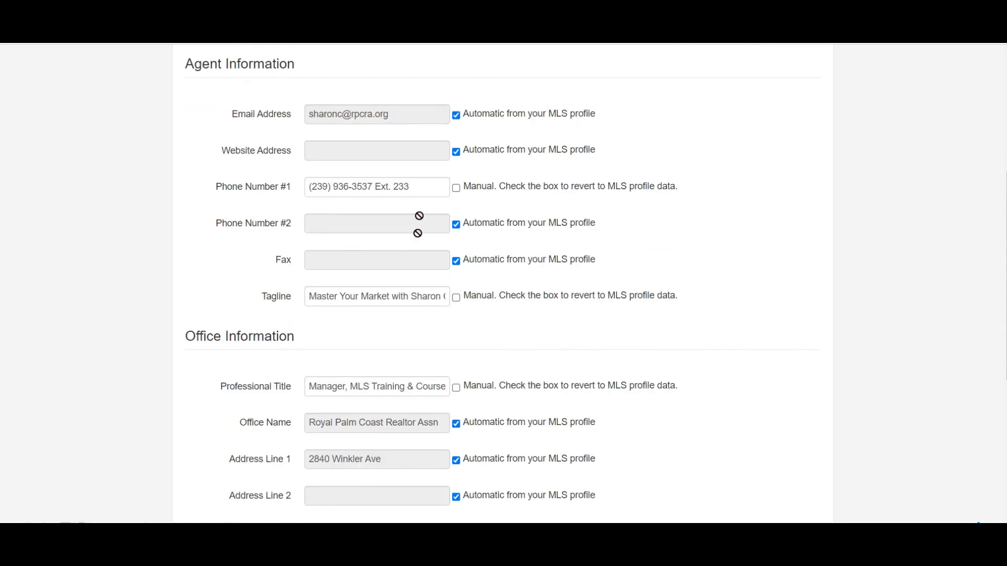
pyautogui.click(456, 194)
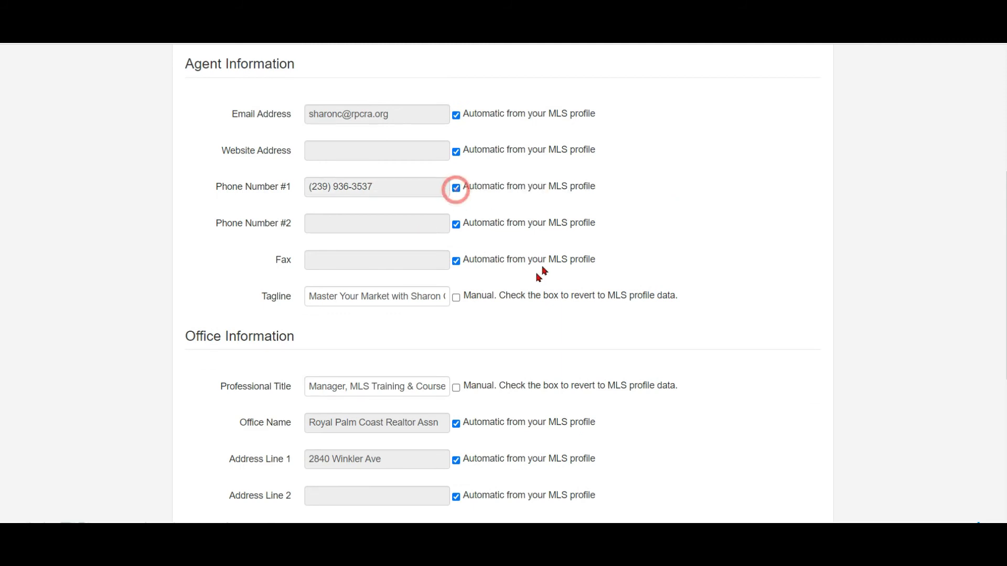
pyautogui.scroll(-1, 533, 286)
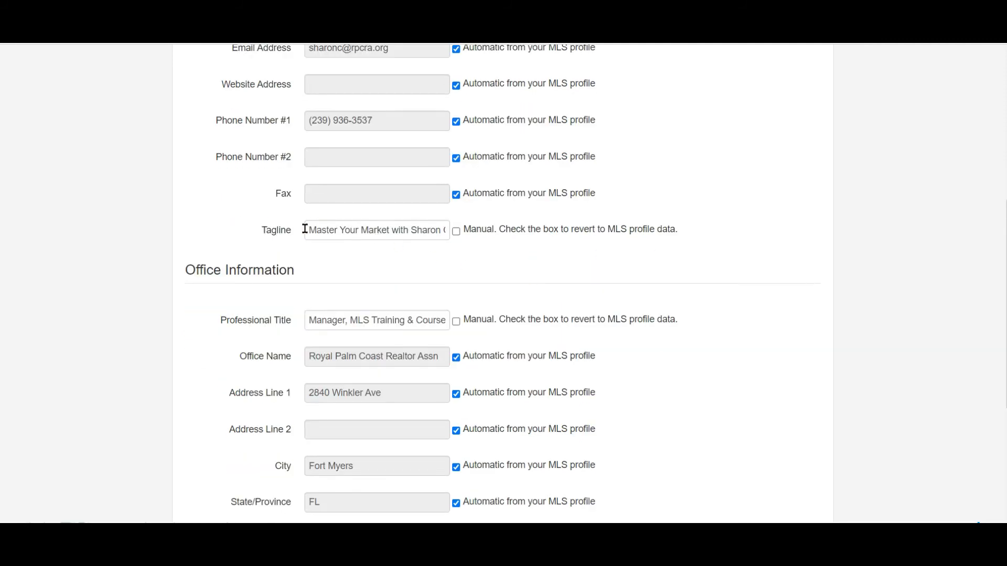
pyautogui.moveTo(309, 229); pyautogui.dragTo(543, 240)
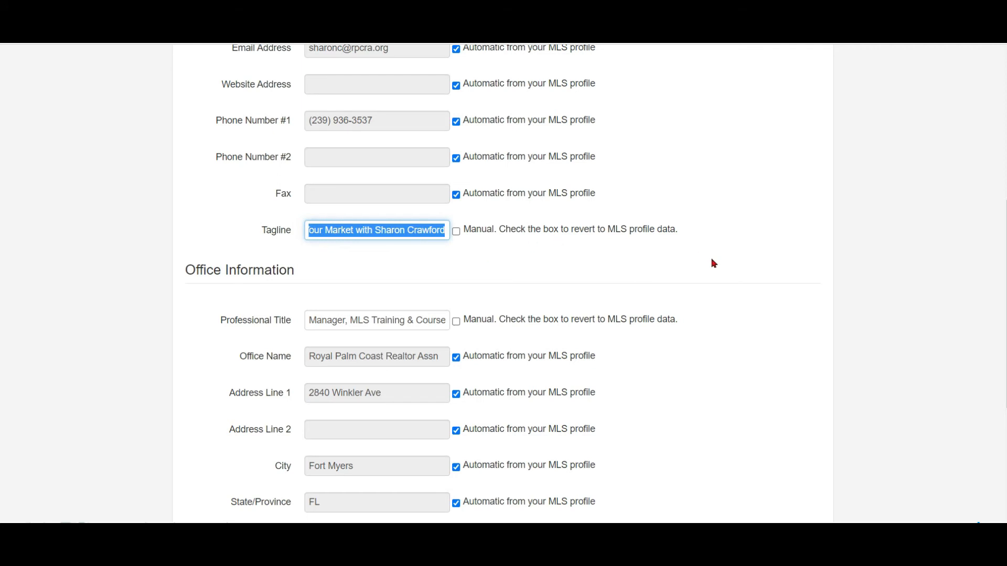
pyautogui.press('BackSpace')
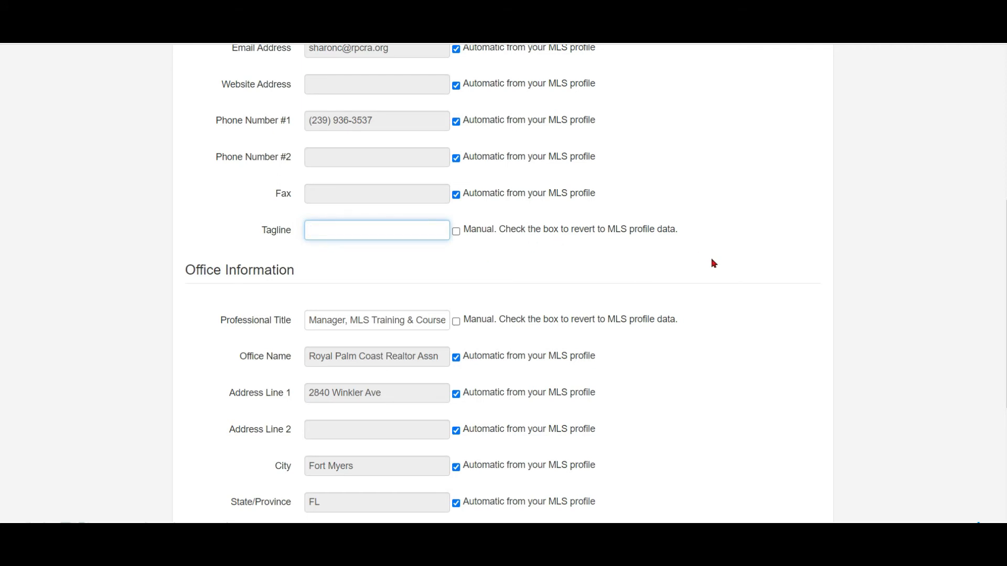
pyautogui.click(456, 233)
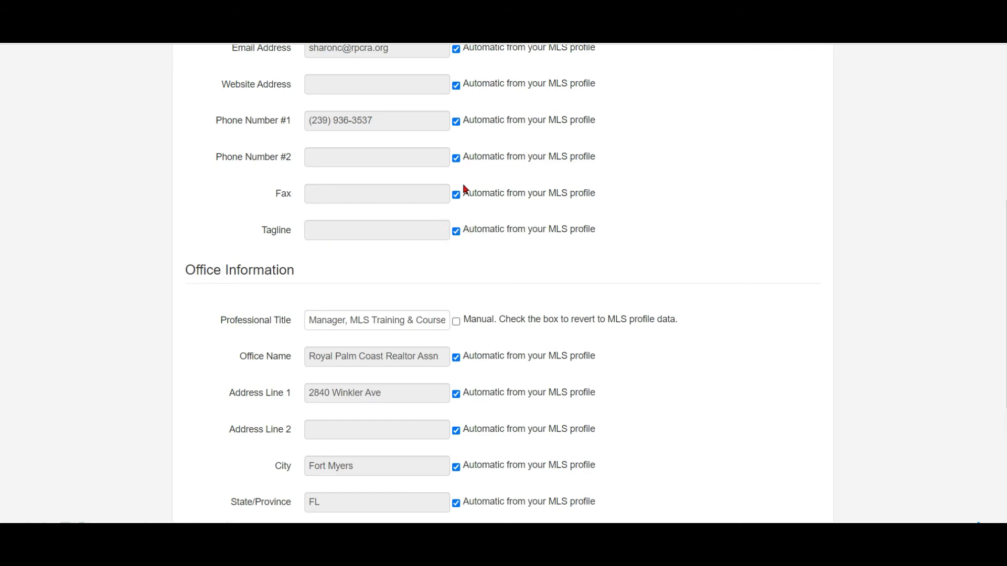
# Revert the Professional Title under Office Information to the MLS profile data.
pyautogui.scroll(-3, 465, 246)
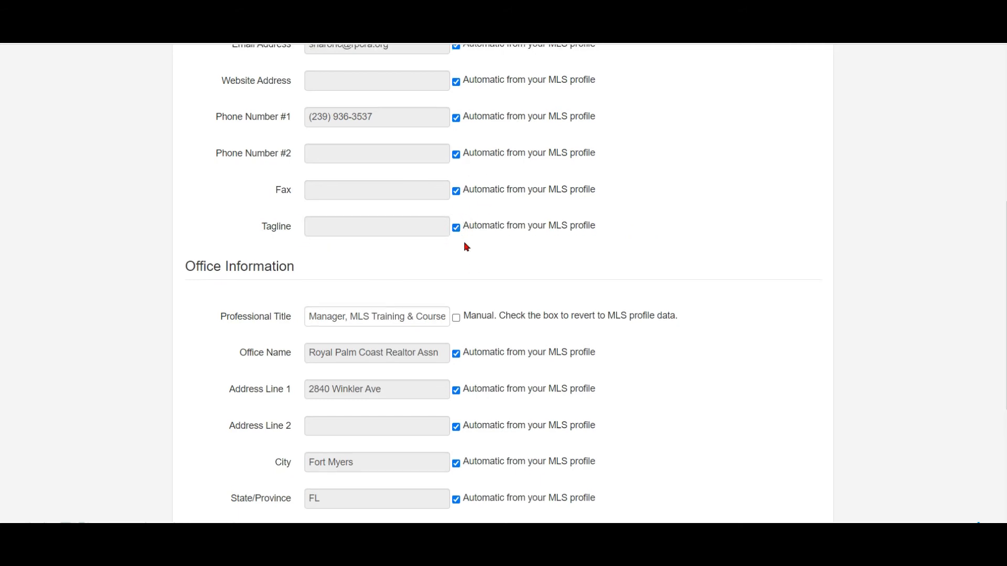
pyautogui.moveTo(311, 189); pyautogui.dragTo(466, 197)
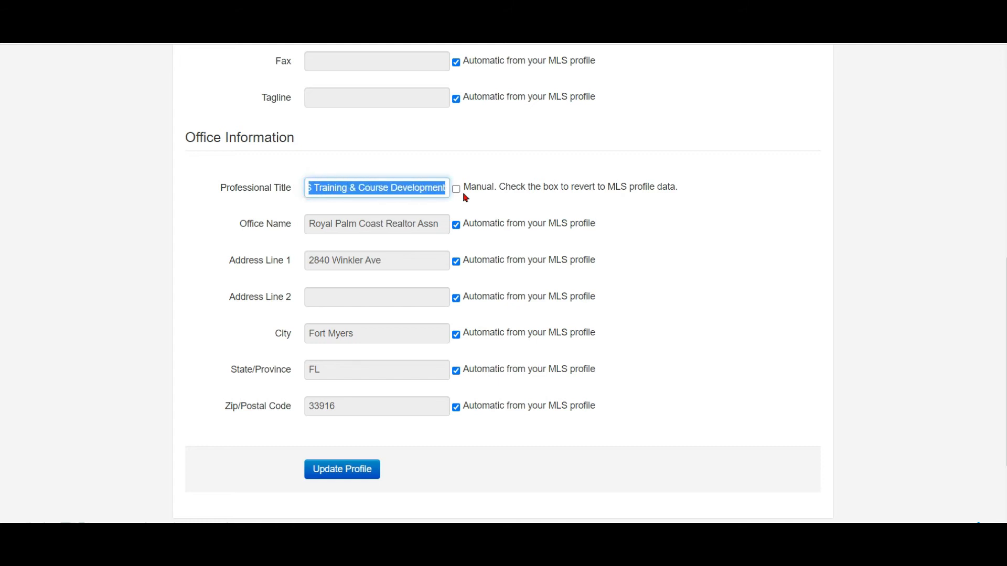
pyautogui.click(561, 210)
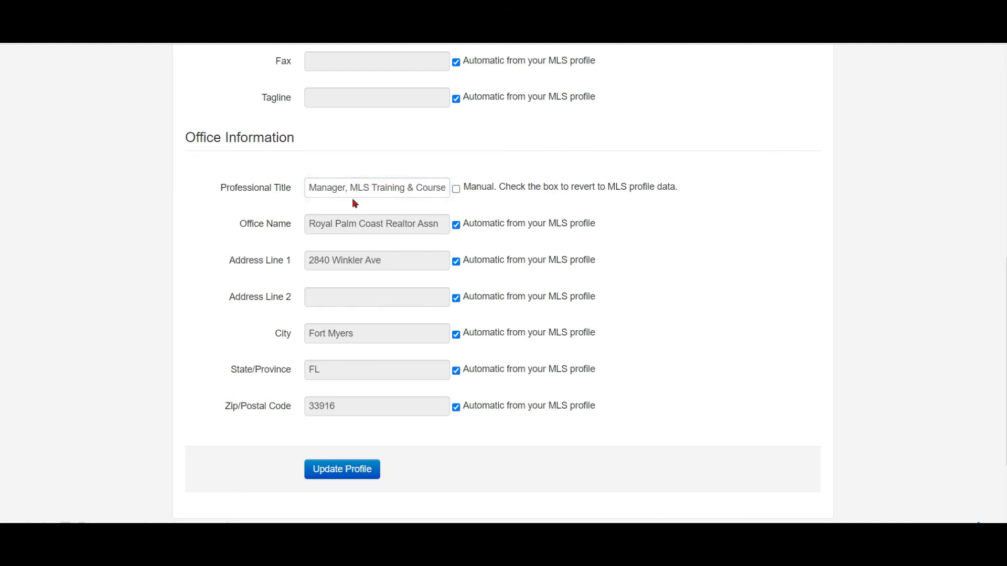
pyautogui.click(455, 188)
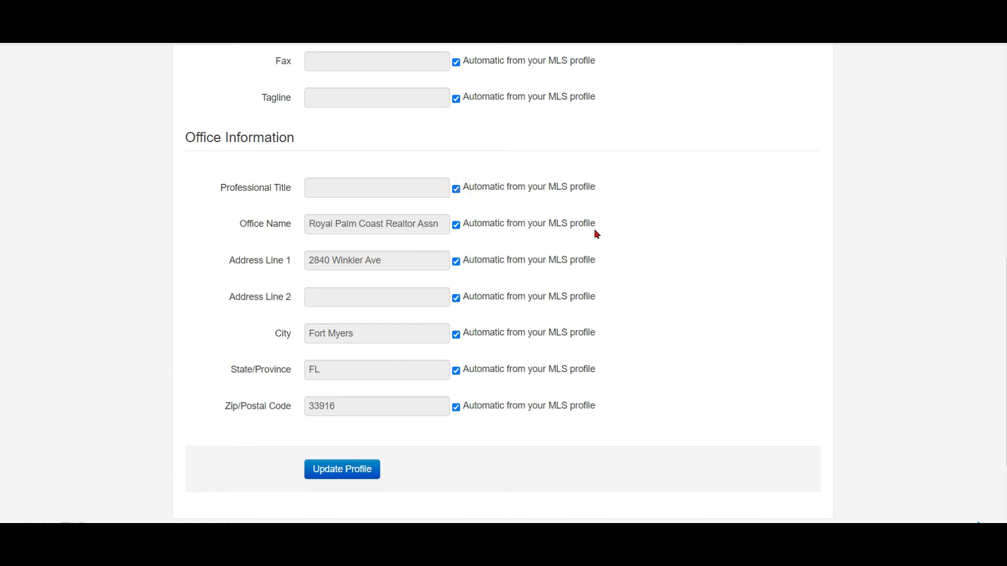
# Switch the Office Name to manual entry and return it to automatic MLS profile data.
pyautogui.scroll(-2, 596, 235)
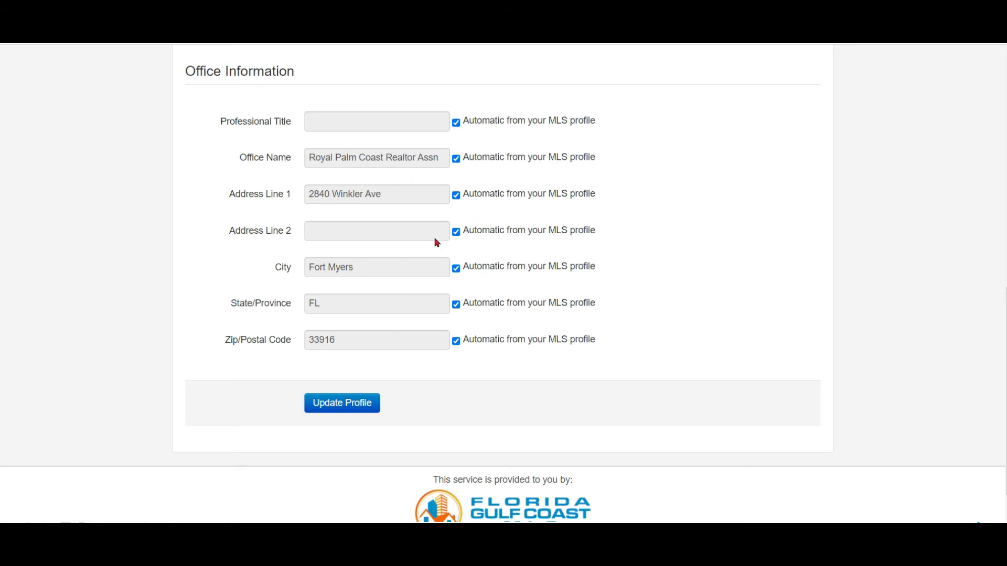
pyautogui.click(456, 158)
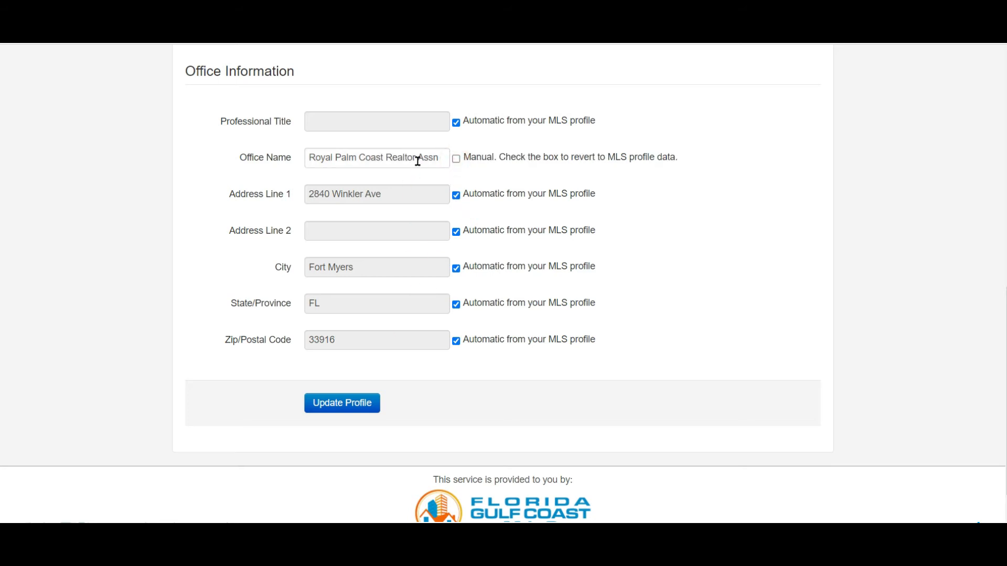
pyautogui.click(456, 158)
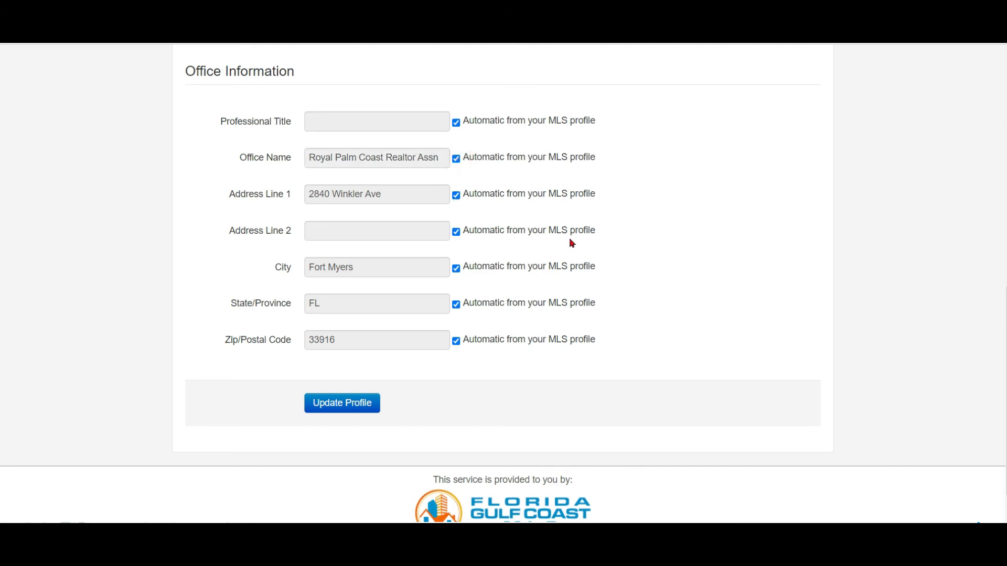
# Look over the agent and office details once more and save the updated profile.
pyautogui.scroll(2, 644, 210)
pyautogui.scroll(6, 644, 209)
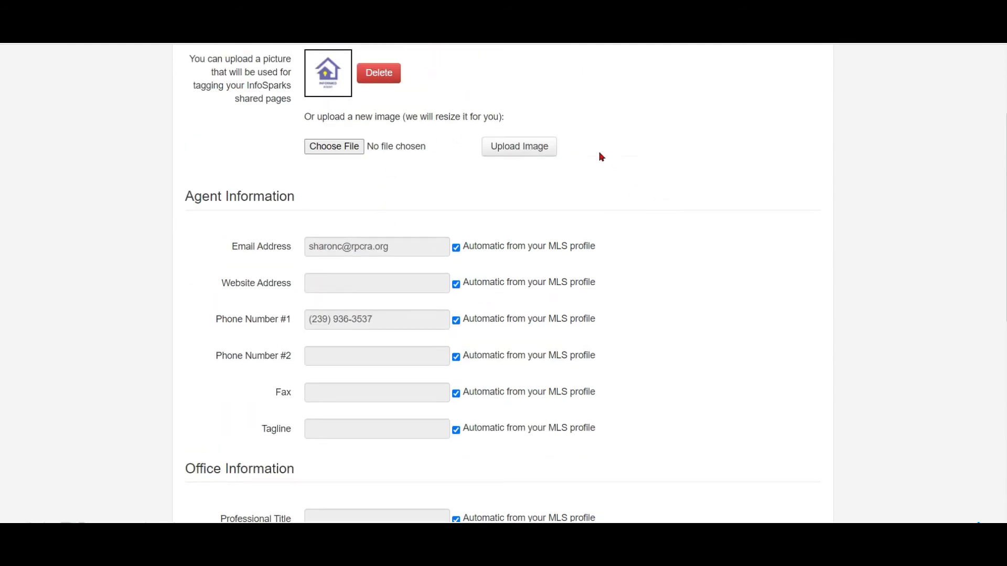
pyautogui.scroll(-8, 602, 209)
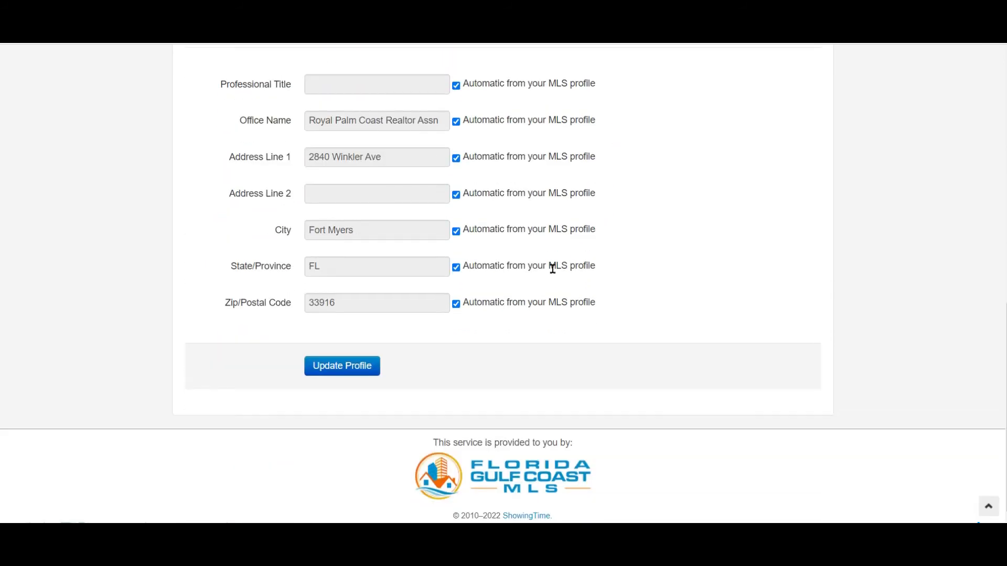
pyautogui.click(347, 369)
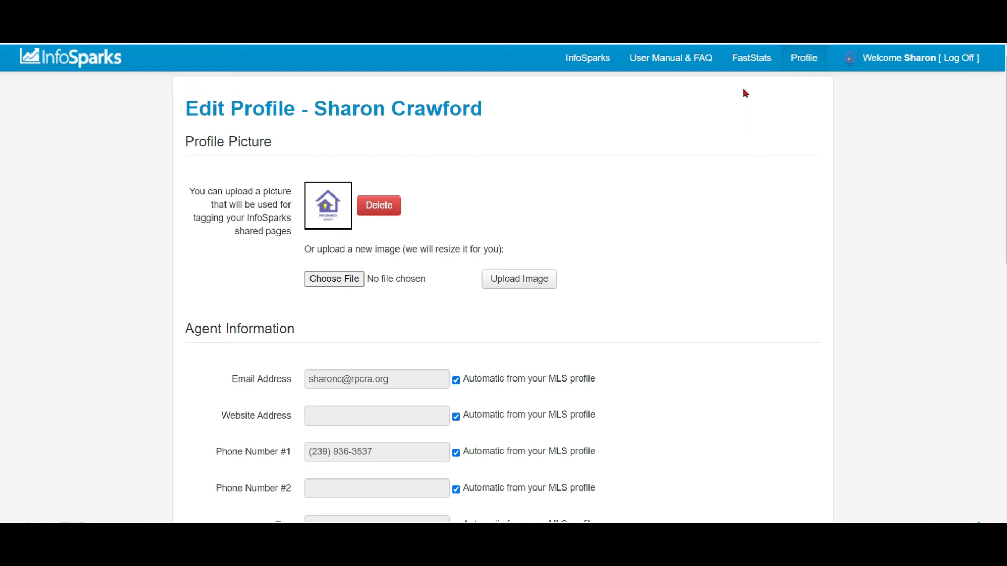
# Return to the InfoSparks chart page, open FastStats, and choose 33914 as the Local Market Updates area.
pyautogui.click(588, 58)
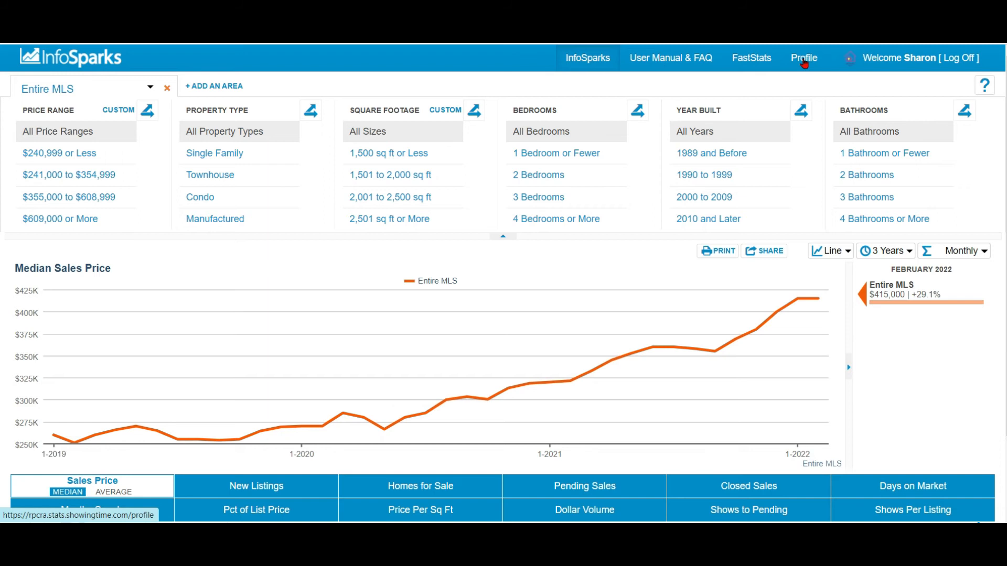
pyautogui.click(747, 62)
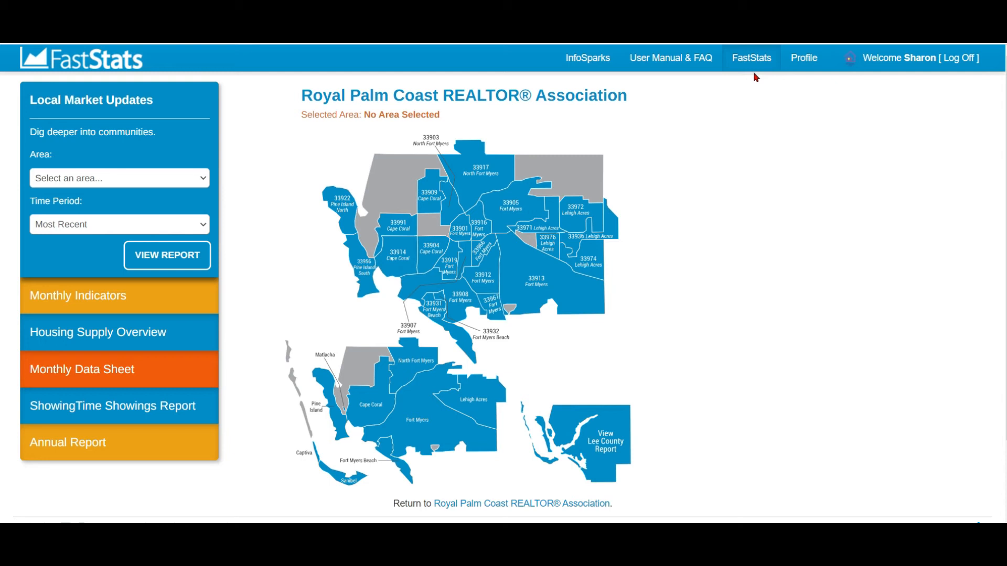
pyautogui.click(123, 179)
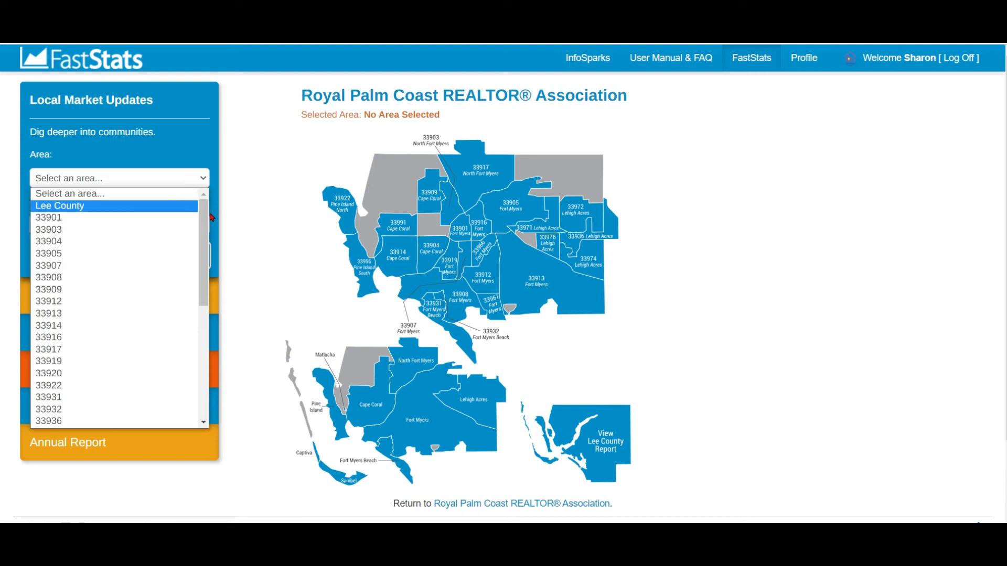
pyautogui.moveTo(204, 216); pyautogui.dragTo(213, 348)
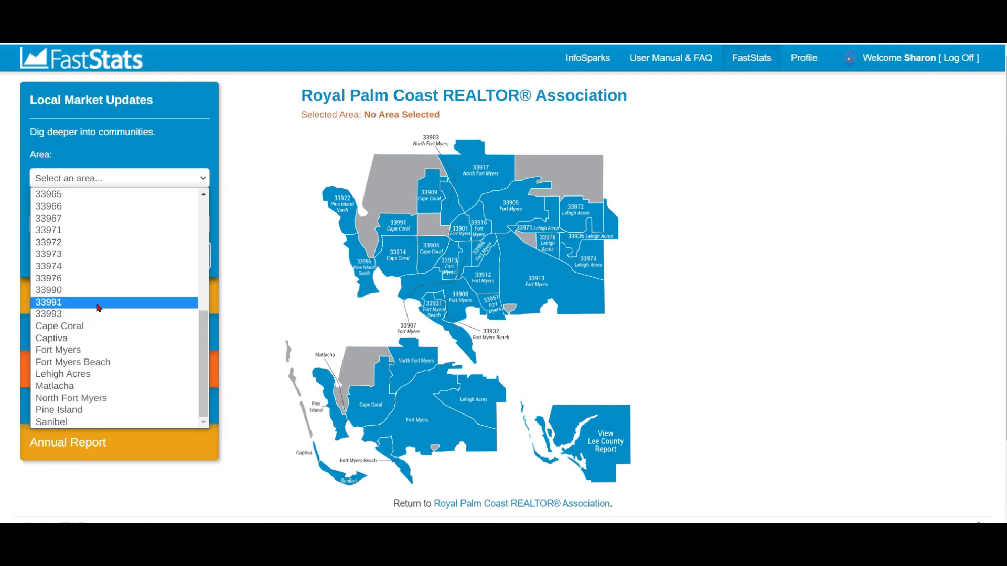
pyautogui.scroll(6, 98, 308)
pyautogui.scroll(-3, 98, 307)
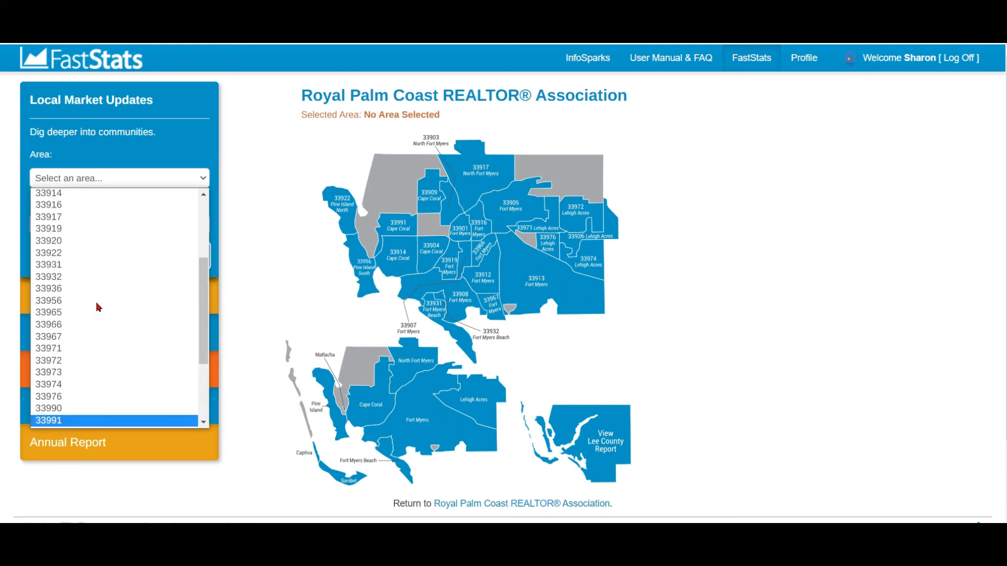
pyautogui.click(73, 196)
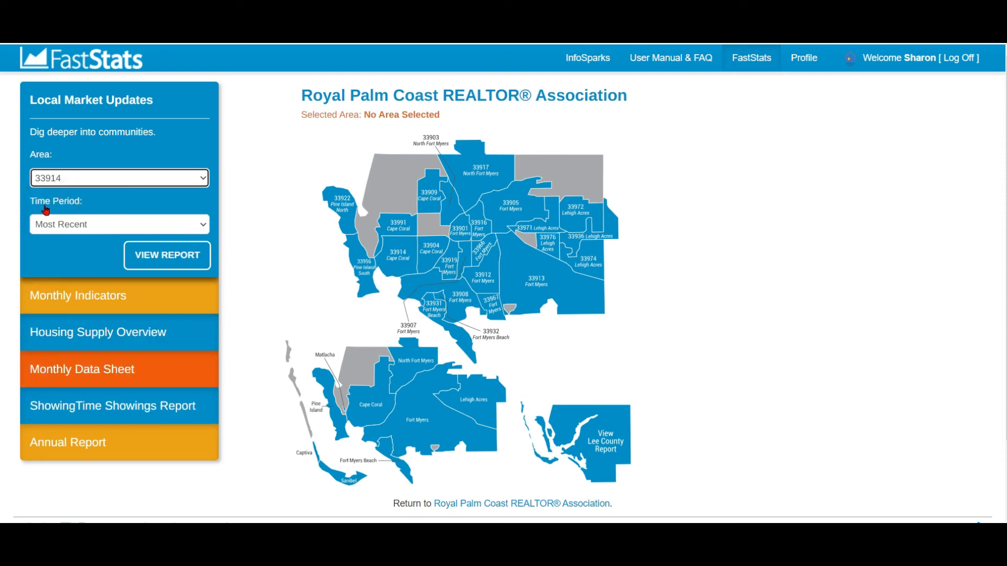
# Set the Local Market Updates time period to January 2022 and view the report.
pyautogui.click(154, 228)
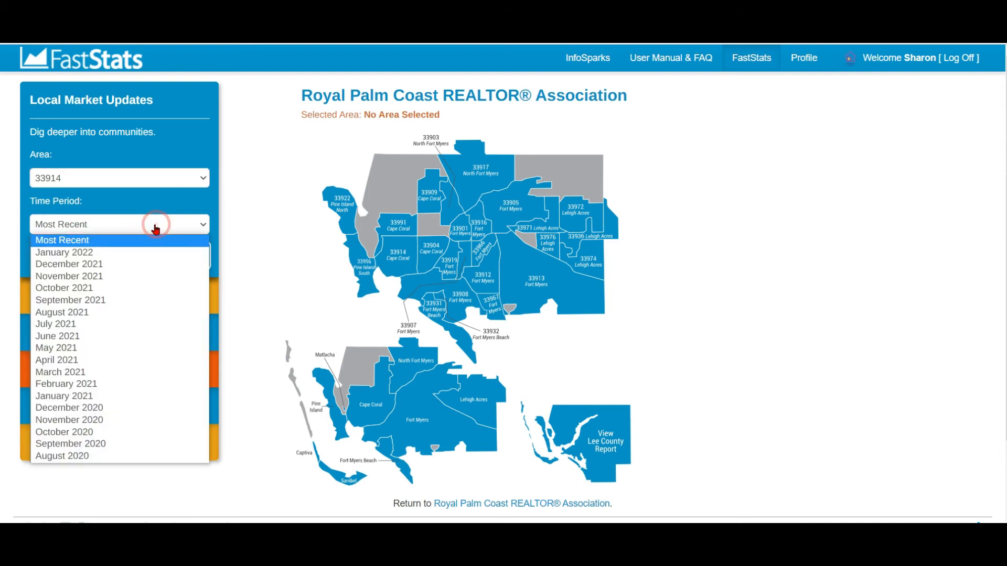
pyautogui.click(121, 259)
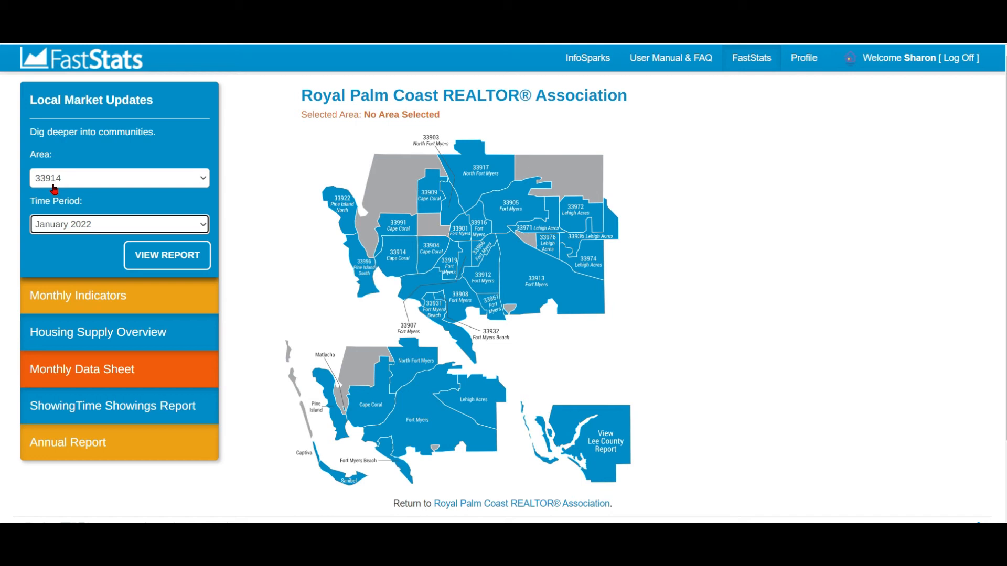
pyautogui.click(159, 265)
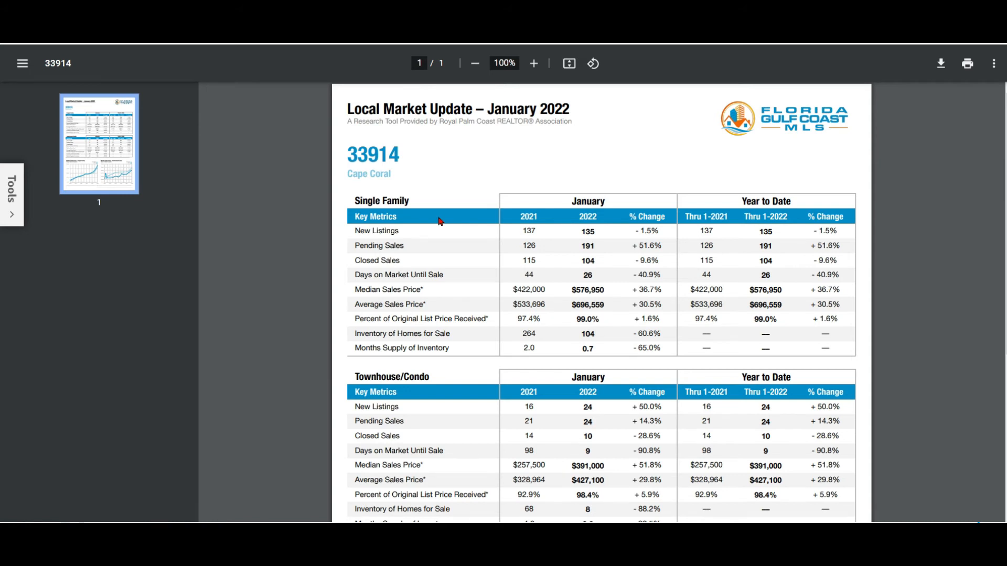
# Examine the Single Family and Townhouse/Condo key metrics and median sales price charts in the 33914 report.
pyautogui.scroll(-3, 986, 283)
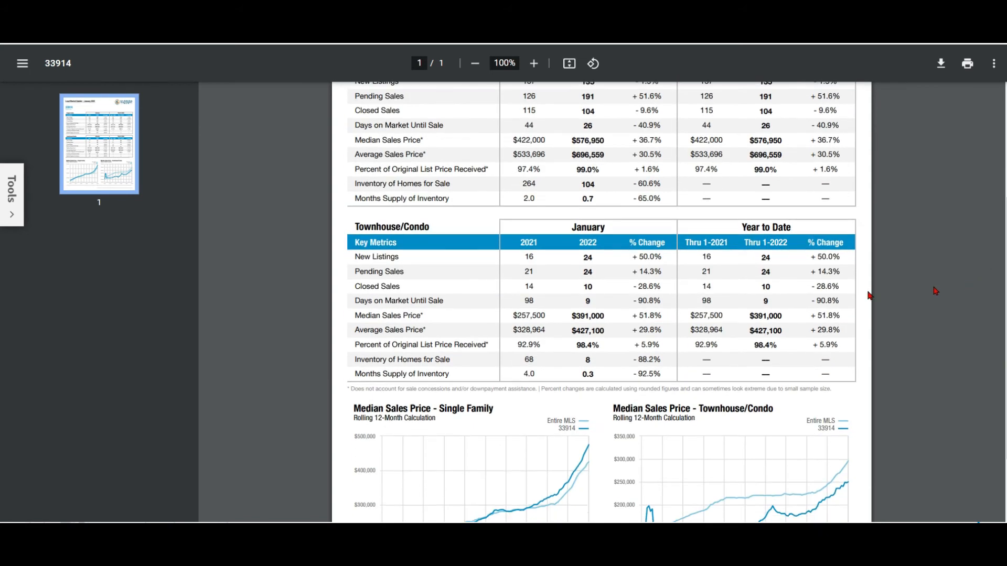
pyautogui.scroll(-1, 933, 291)
pyautogui.scroll(1, 973, 284)
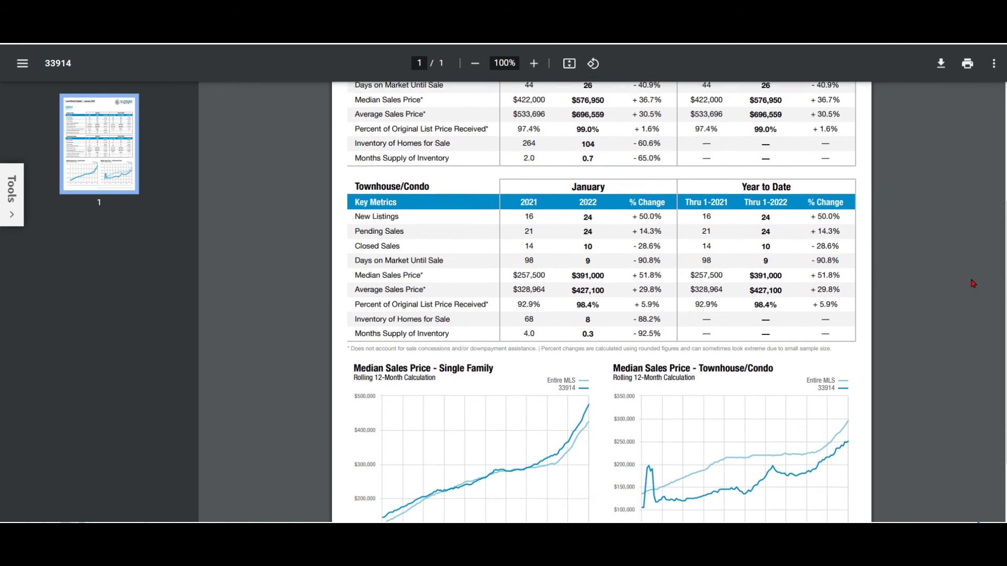
pyautogui.scroll(3, 973, 284)
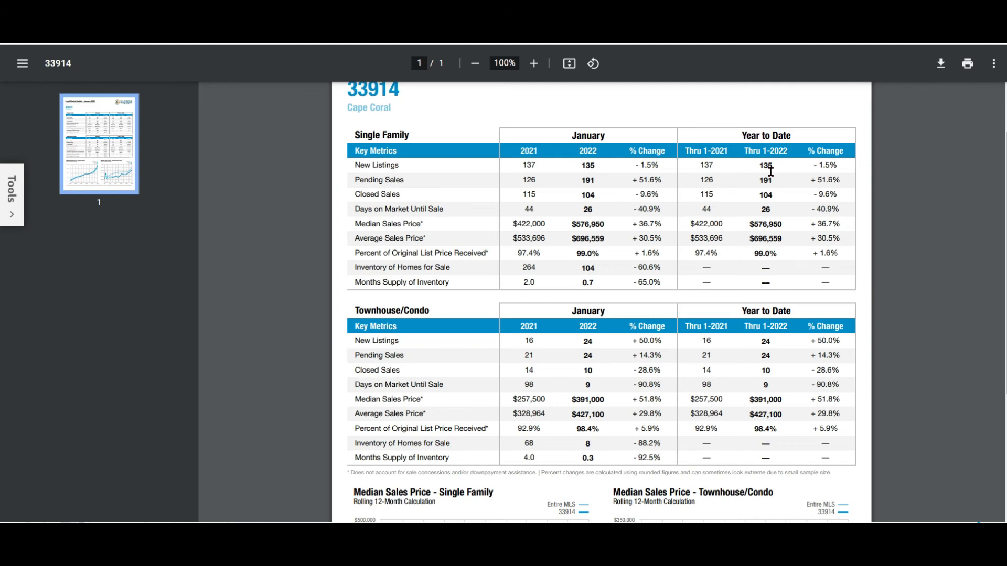
pyautogui.scroll(-5, 771, 171)
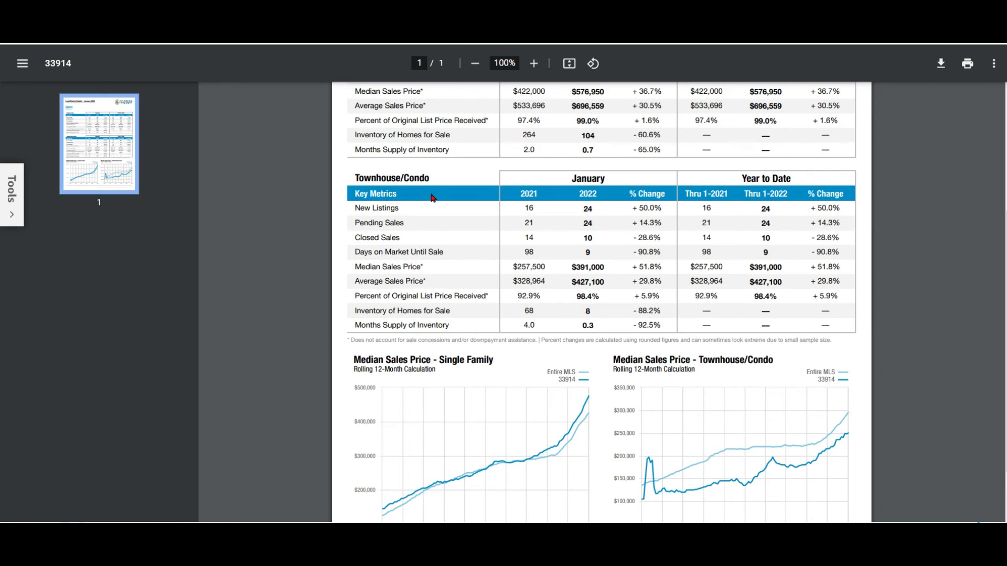
# Review the 33914 report down to its rolling 12-month median sales price charts, and close the report.
pyautogui.scroll(-2, 775, 212)
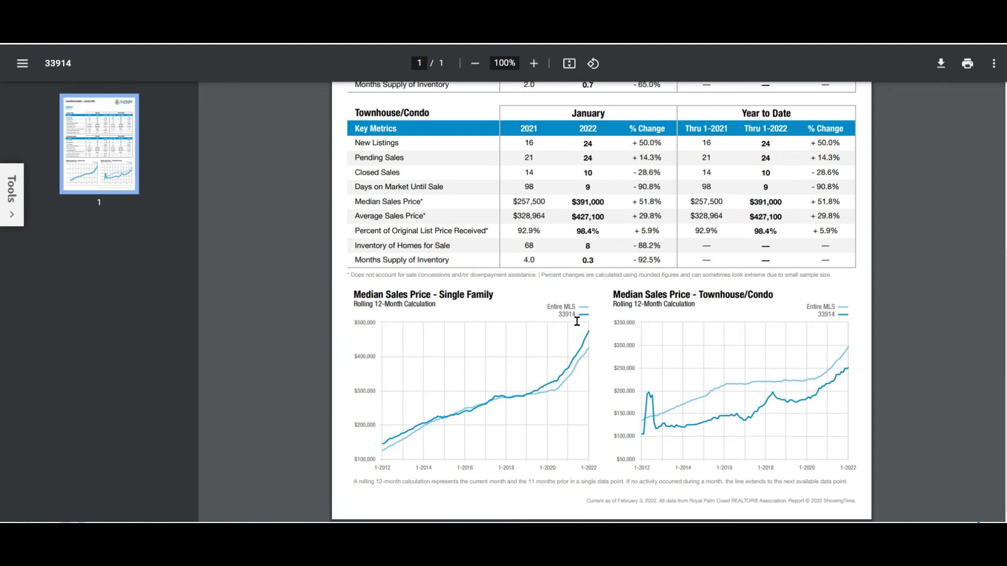
pyautogui.scroll(4, 564, 302)
pyautogui.scroll(-4, 564, 302)
pyautogui.hotkey('ctrl', 'w')
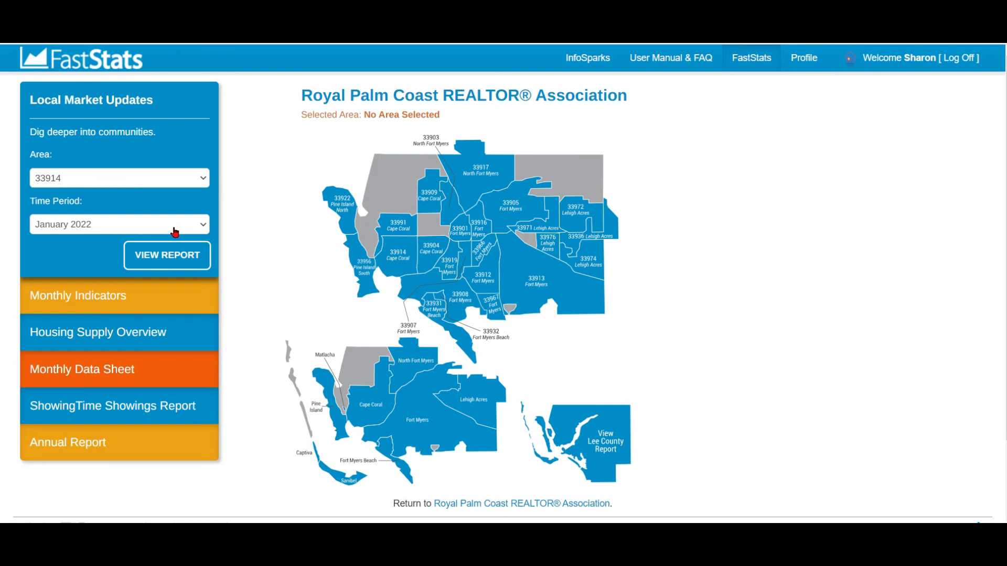
# Set the Monthly Indicators time period to January 2022, view the report, and look over its first page.
pyautogui.click(109, 301)
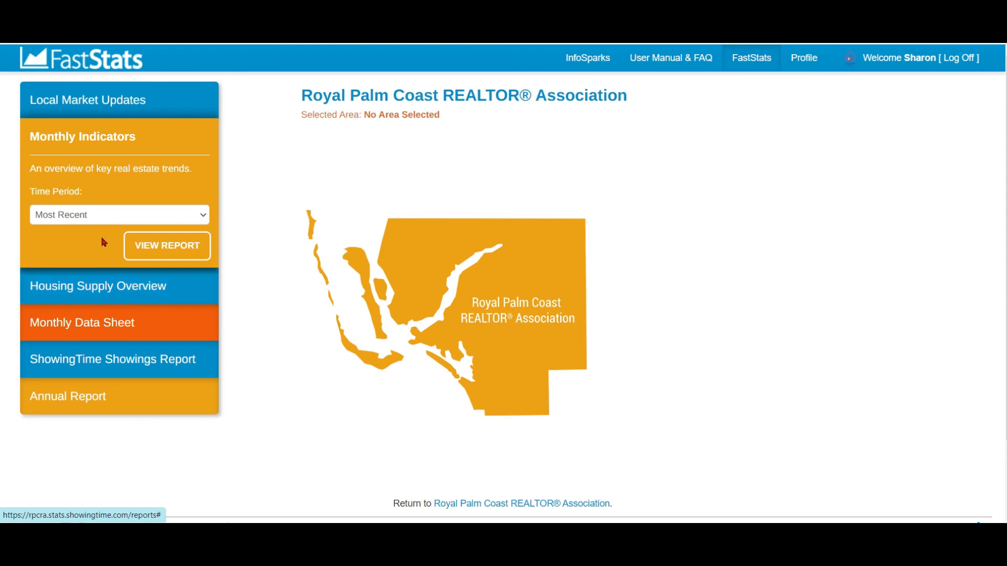
pyautogui.click(99, 217)
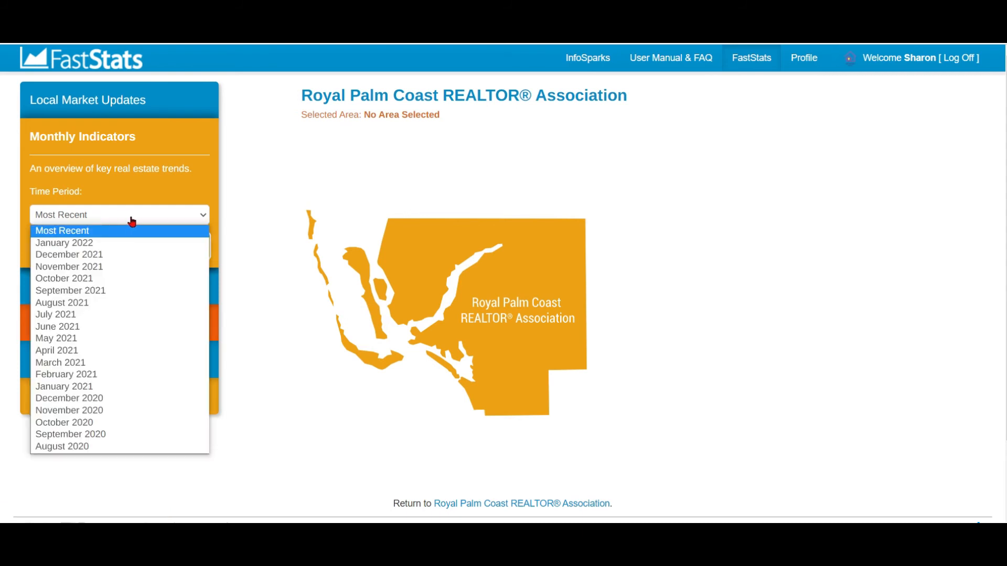
pyautogui.click(105, 243)
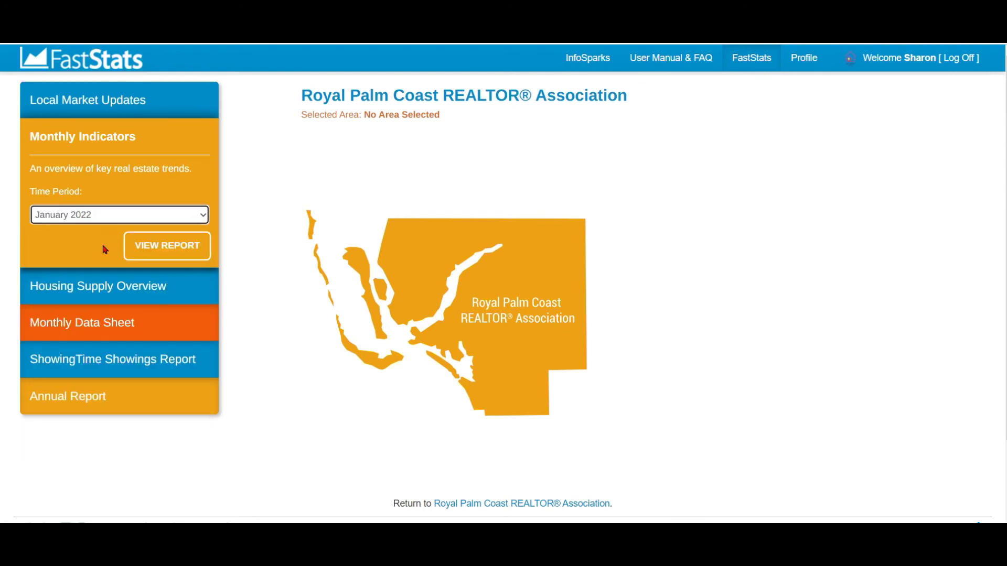
pyautogui.click(167, 251)
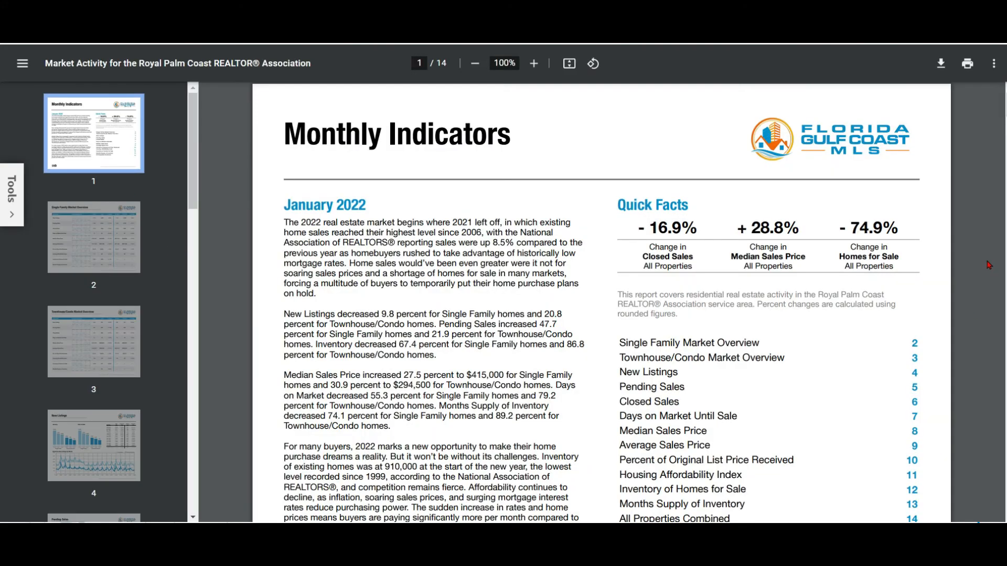
pyautogui.scroll(-1, 988, 264)
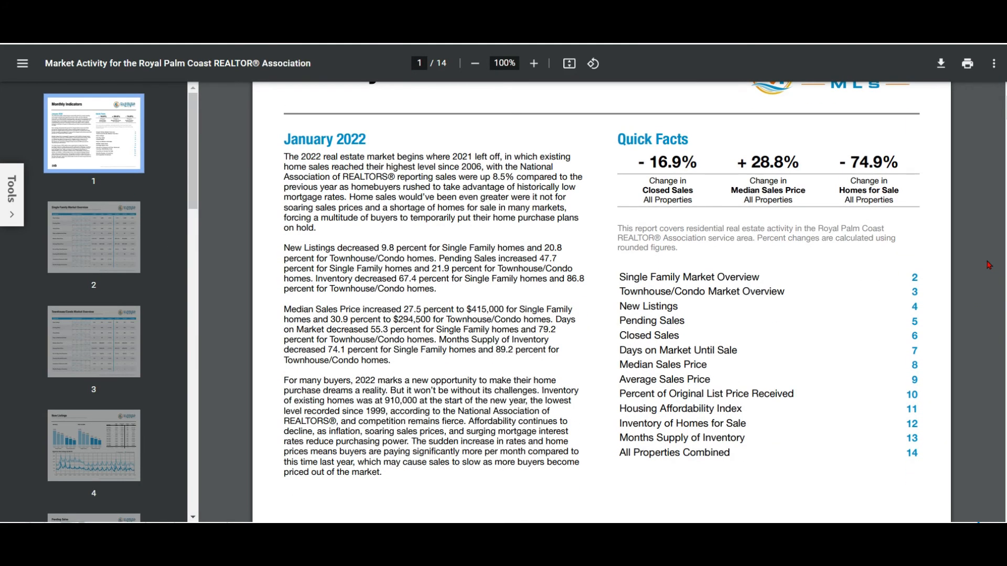